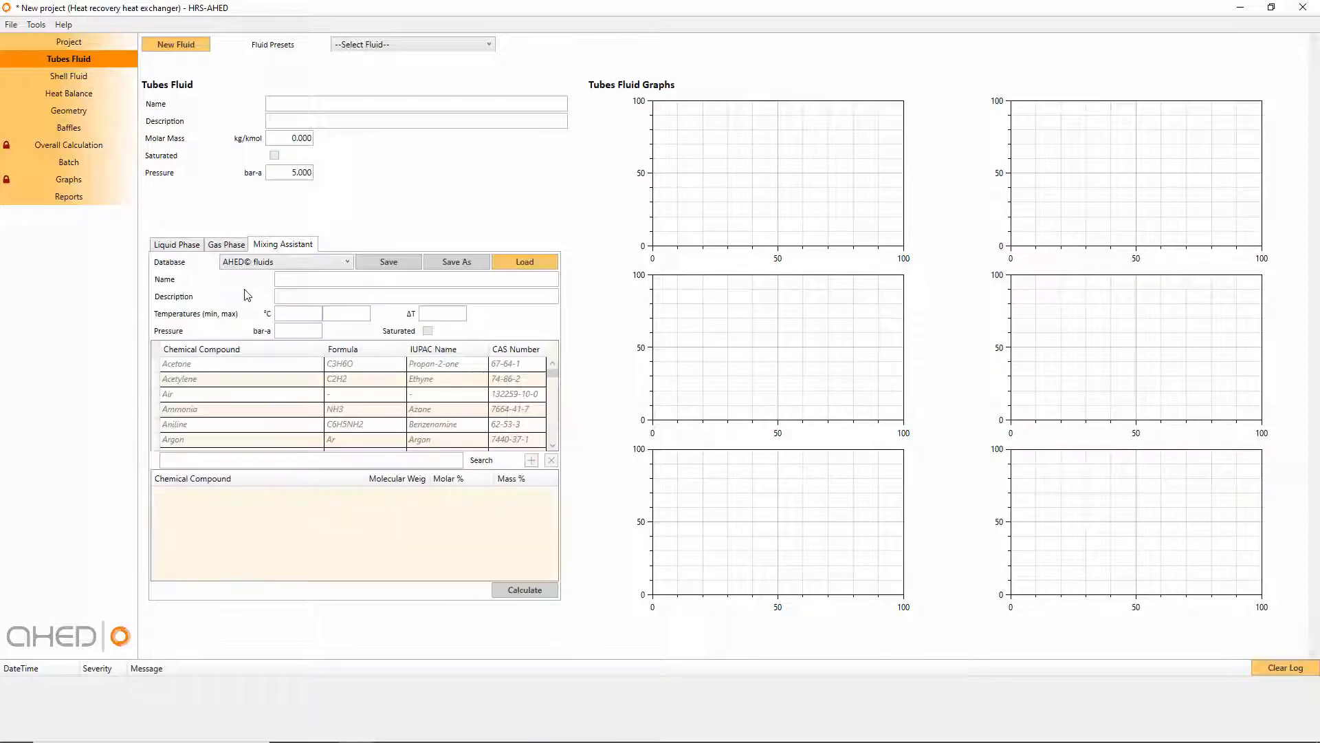
Step: Search the AHED fluids database for water and add it to the tubes fluid mixture
click(219, 461)
text(water)
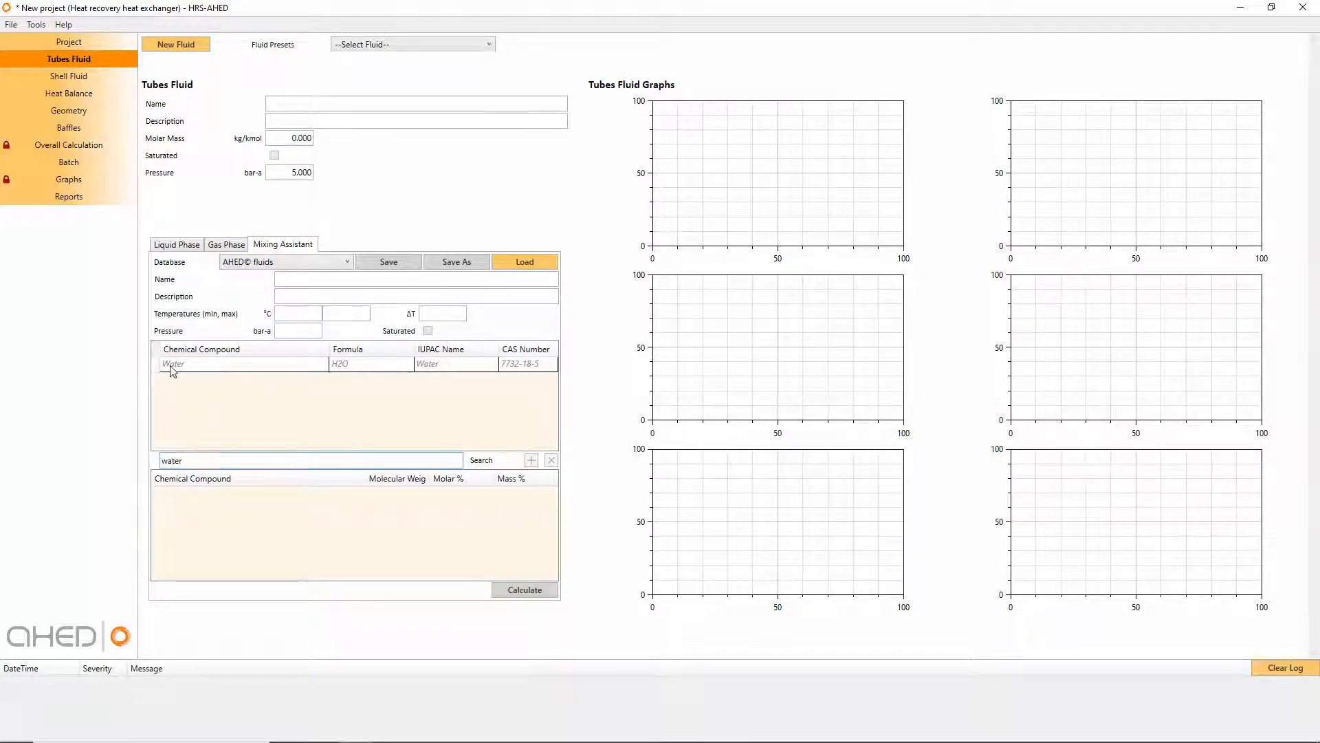
click(172, 364)
click(533, 460)
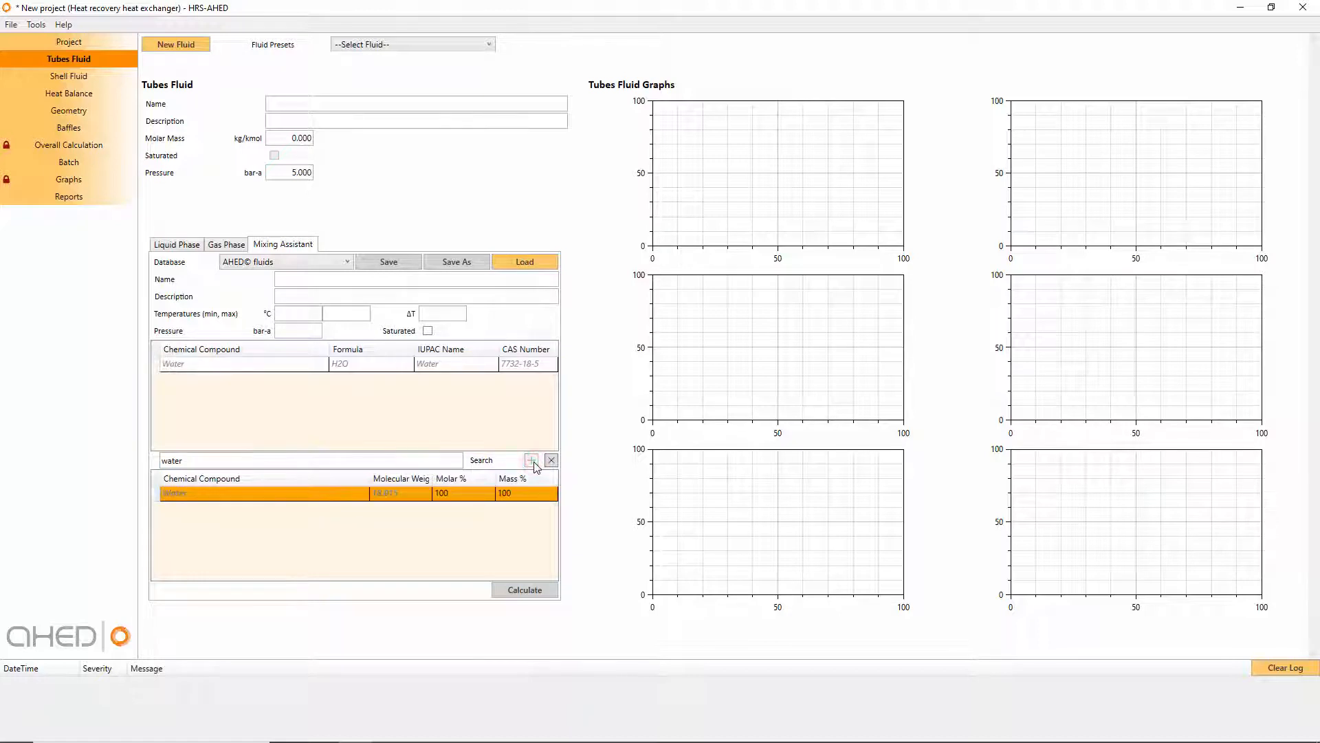
Step: Name the tubes mixture Water and set temperatures from 0 to 200 °C, ΔT 10 and pressure 3 bar-a
text(Water)
click(315, 314)
click(340, 313)
text(200)
click(435, 313)
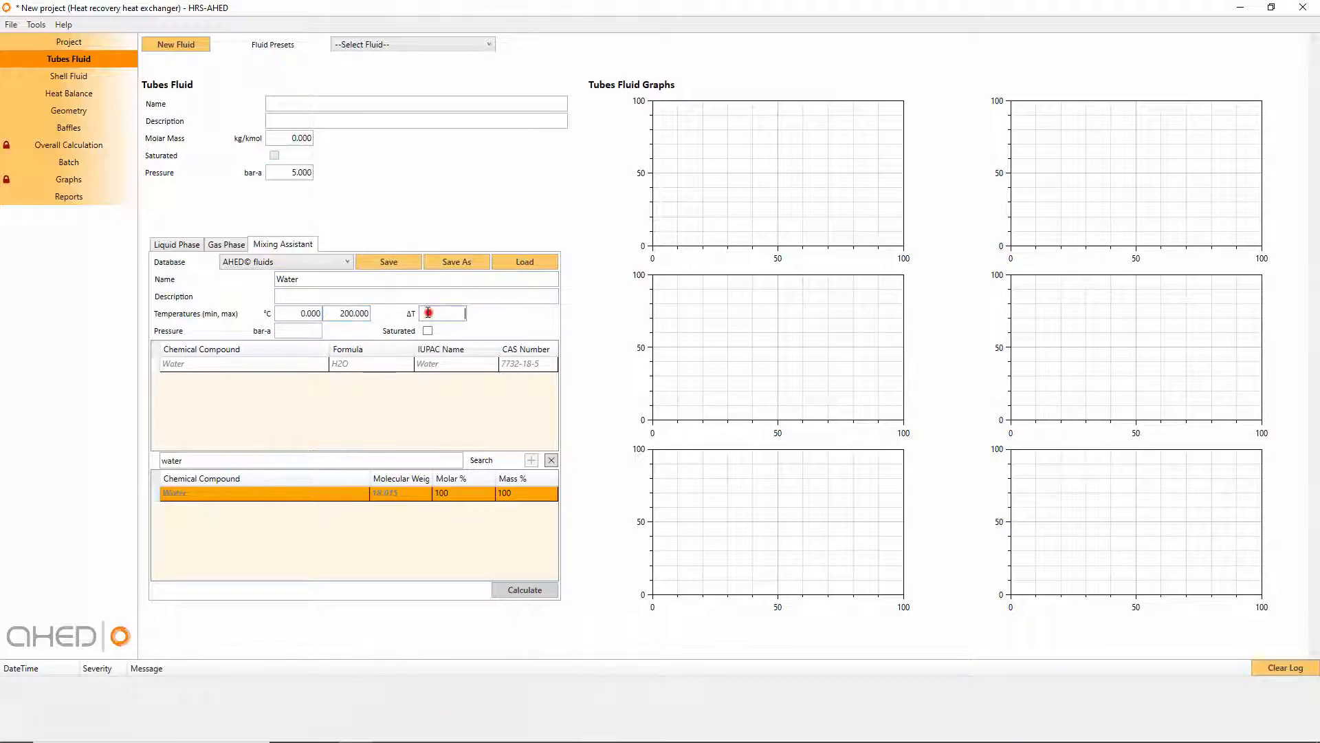
text(10)
click(307, 332)
click(353, 403)
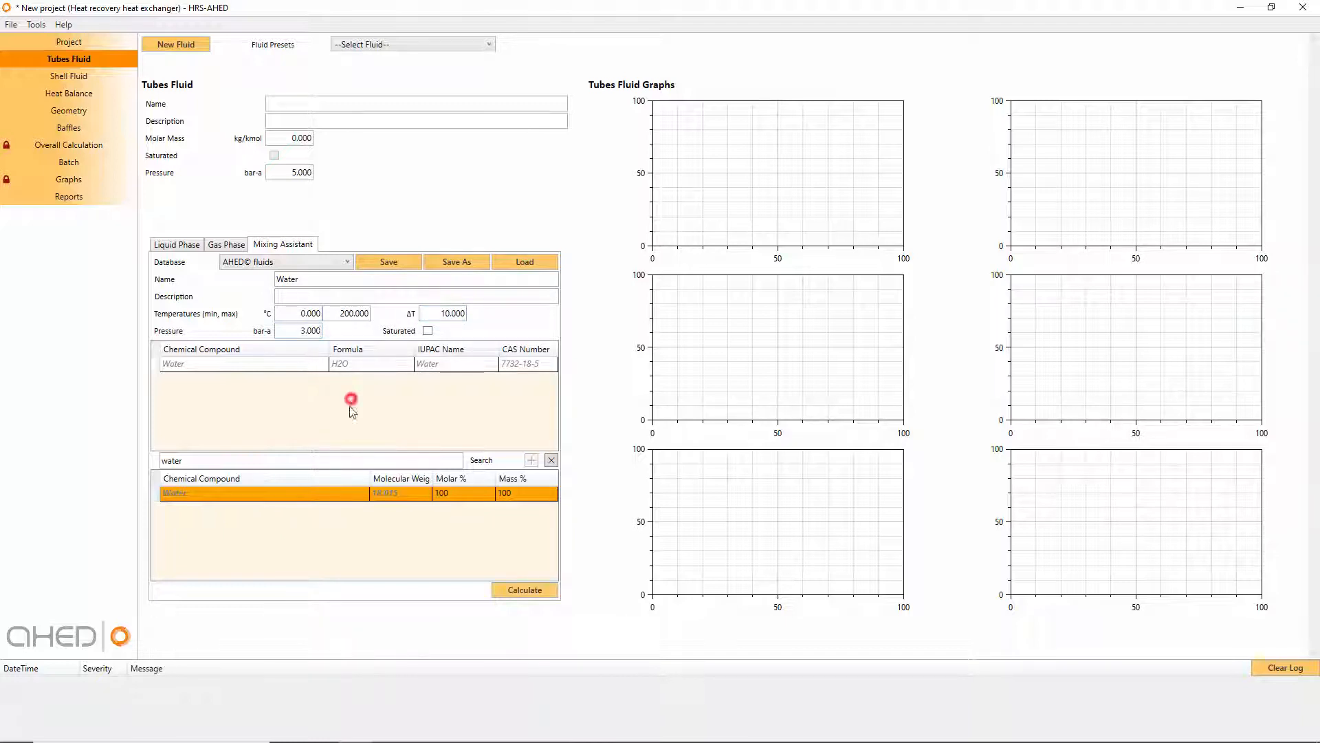
Step: Calculate the tubes fluid mixture and review its liquid and gas phase properties
click(525, 589)
click(186, 246)
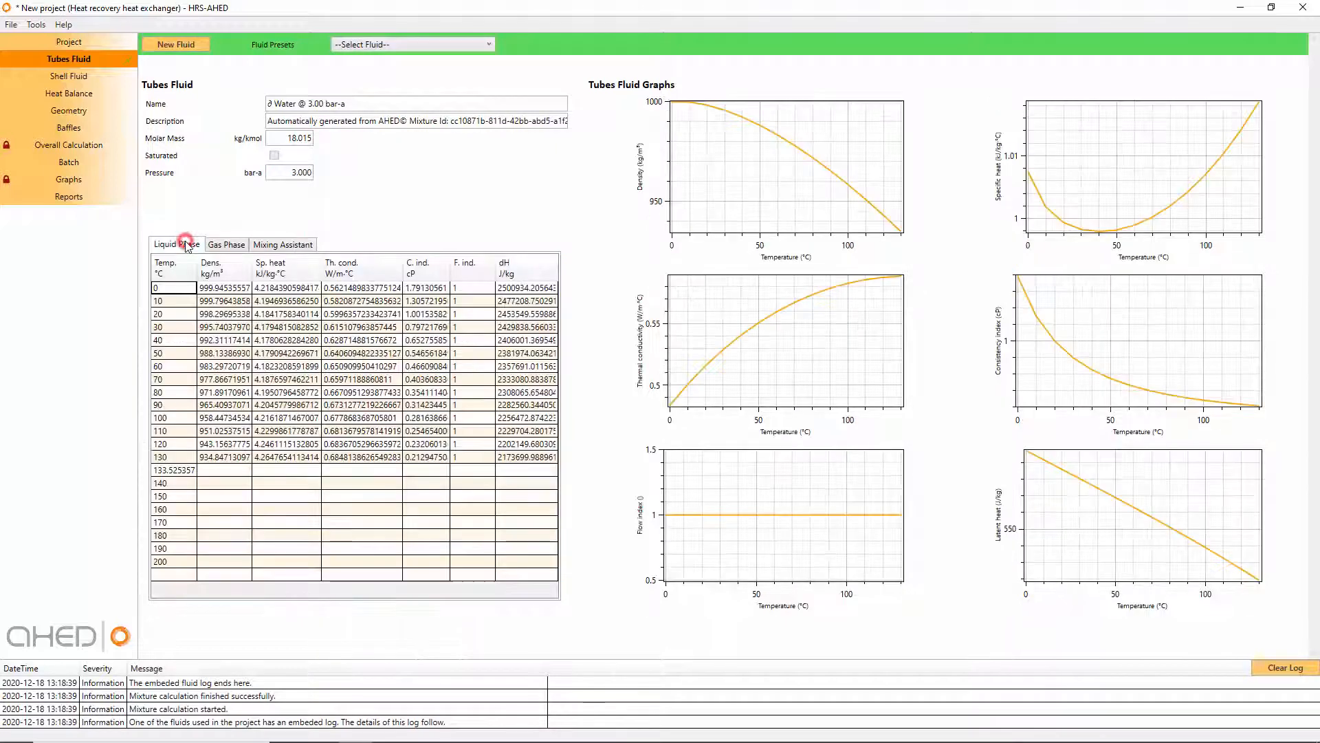
click(234, 246)
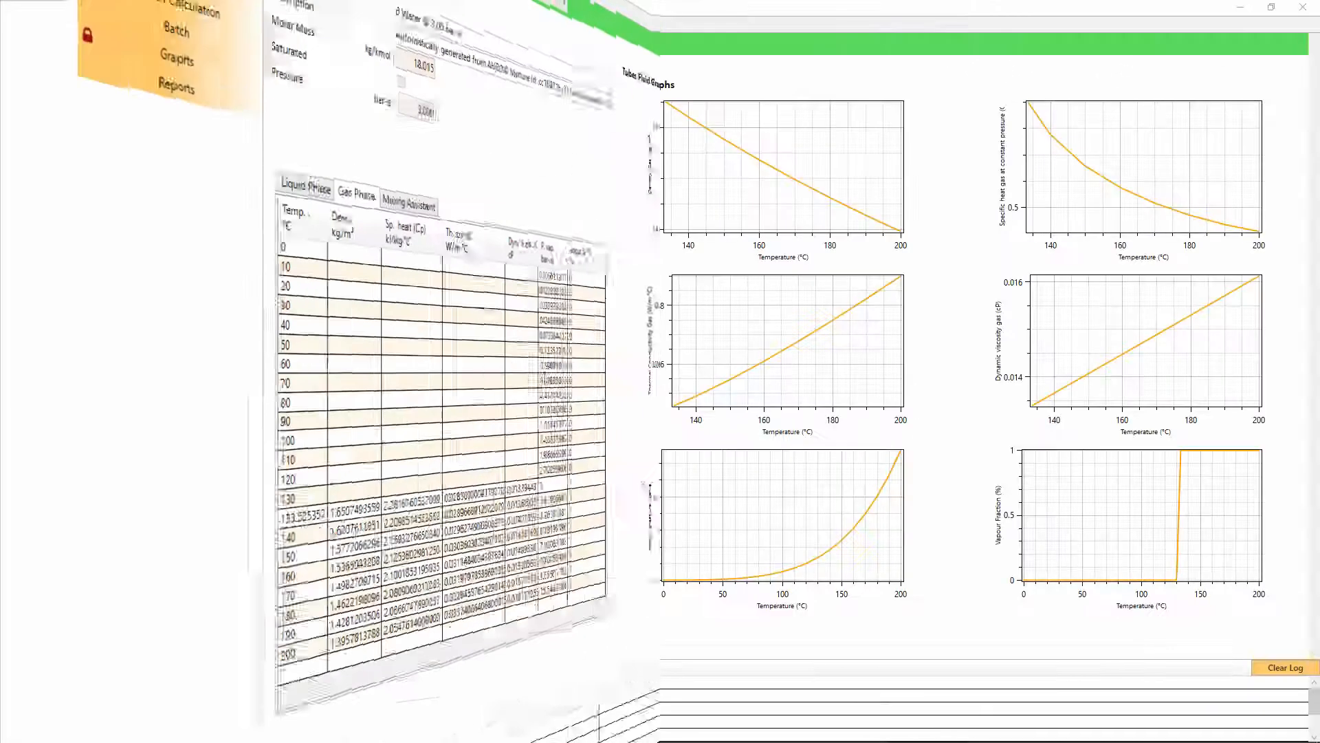
Step: Select the AHED fluids database in the mixing assistant for the shell fluid
click(92, 77)
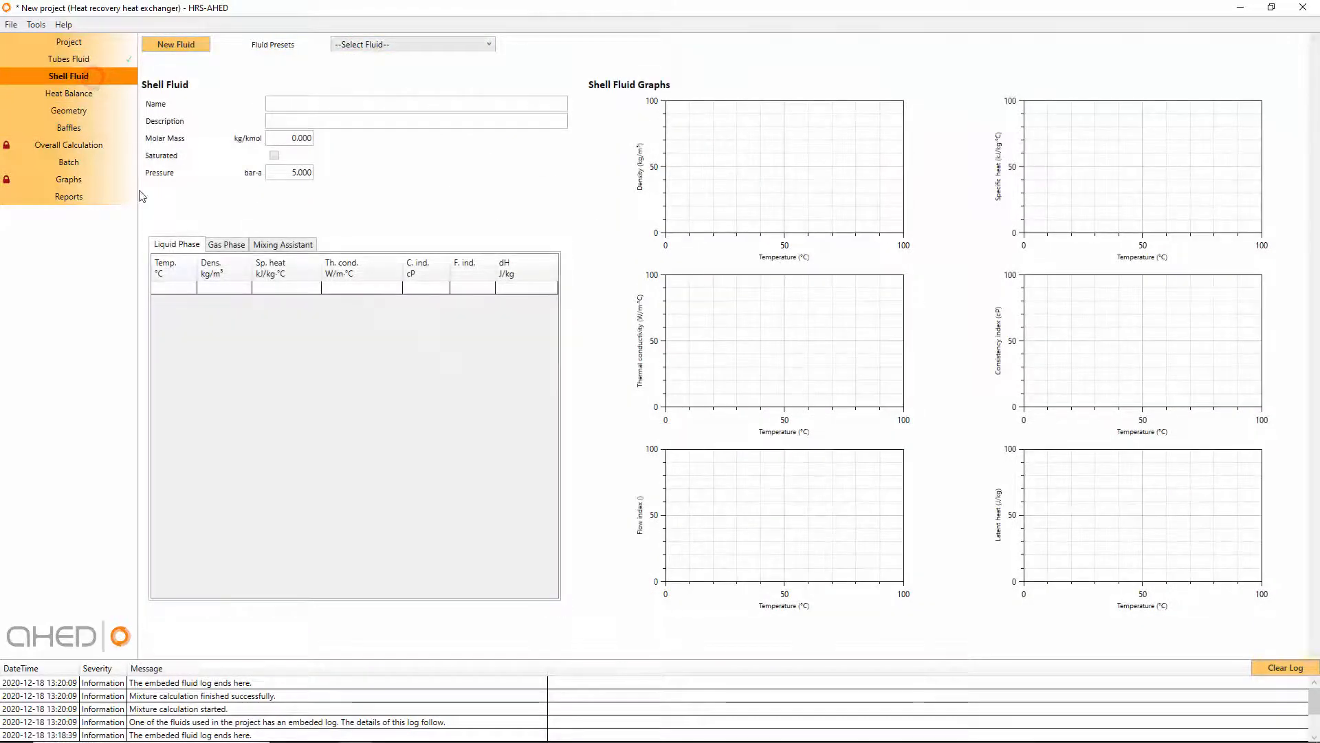
click(272, 248)
click(262, 262)
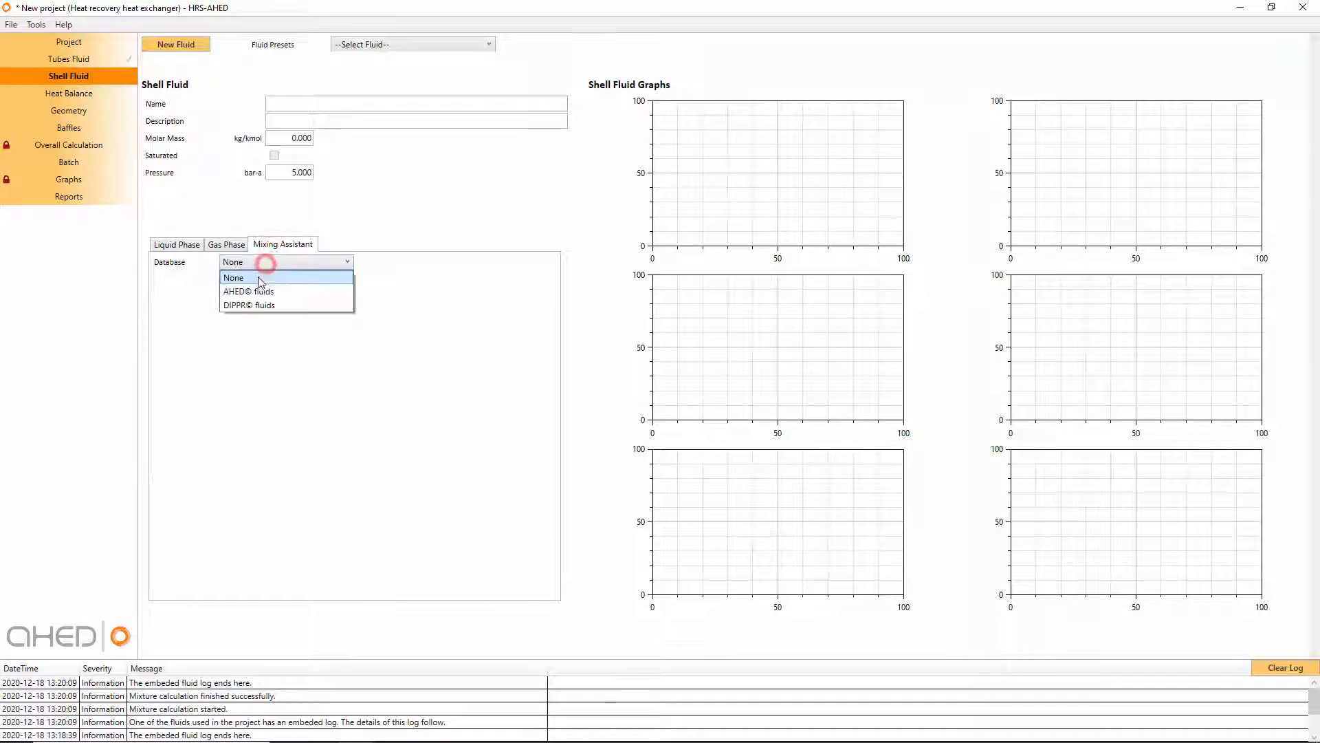
click(258, 288)
Step: Search the compounds for water and add it to the shell fluid mixture
click(211, 458)
text(wa)
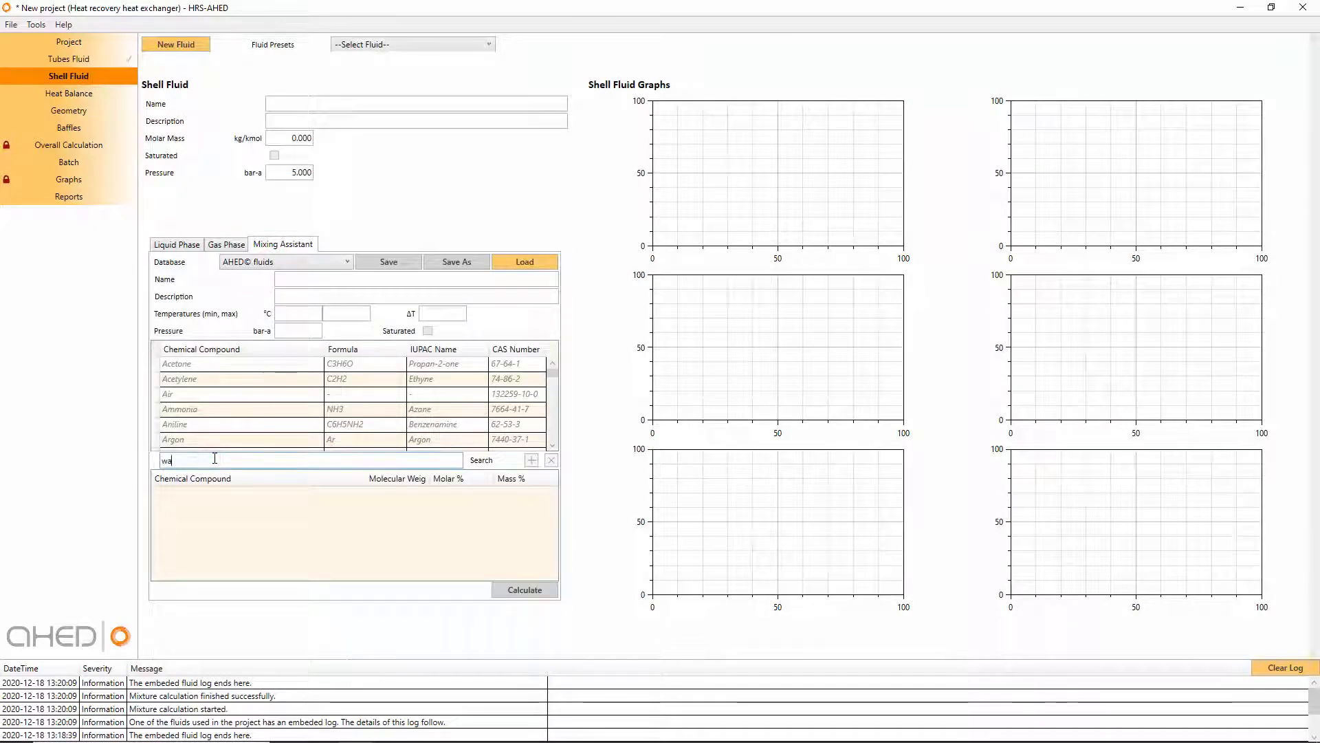
text(ter)
click(267, 365)
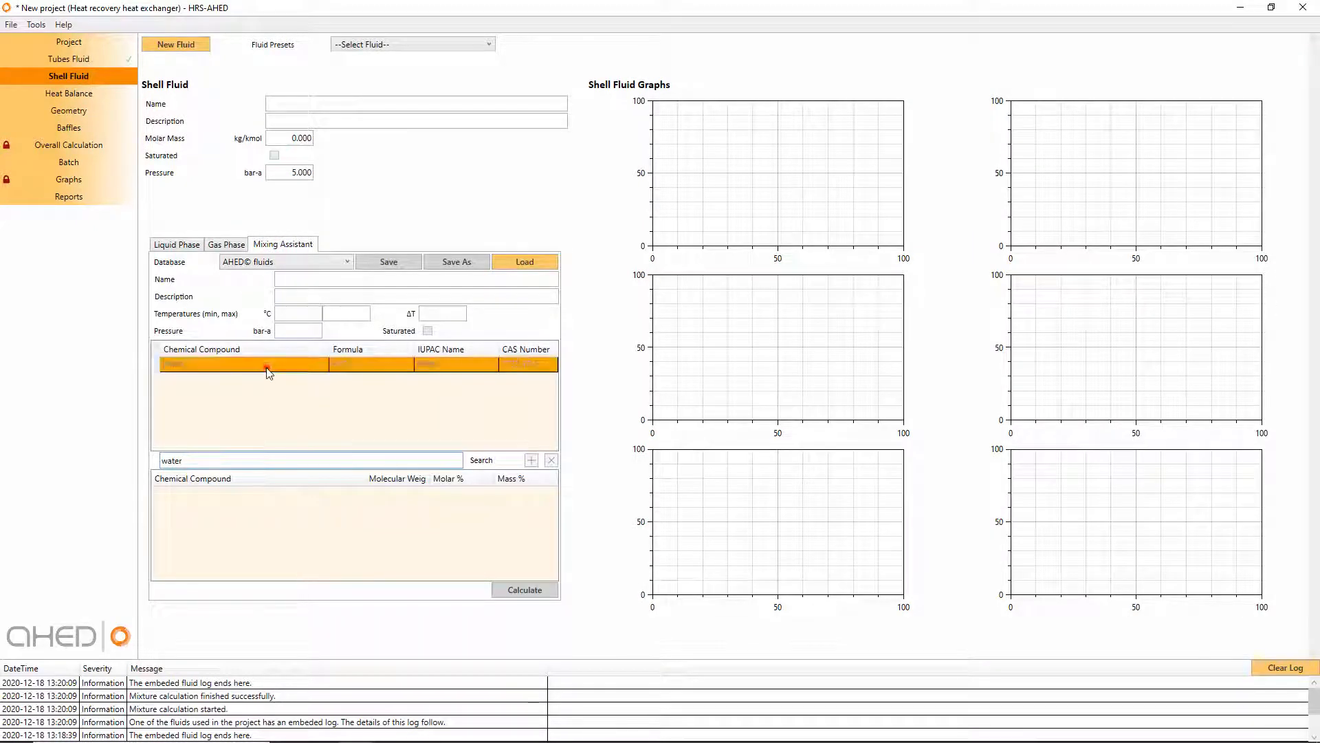
click(533, 460)
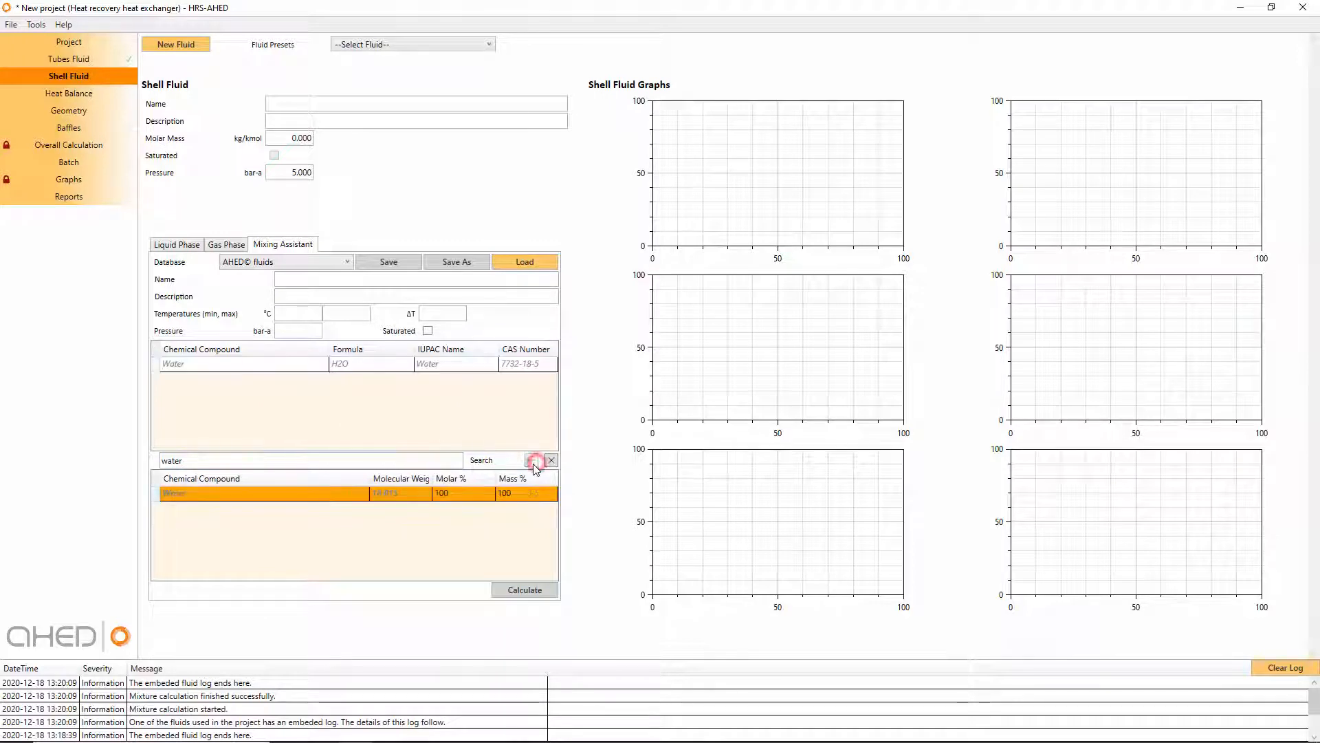
Step: Name the shell mixture Water and set temperatures from 0 to 200 °C, ΔT 10 and pressure 6 bar-a
click(302, 277)
text(Water)
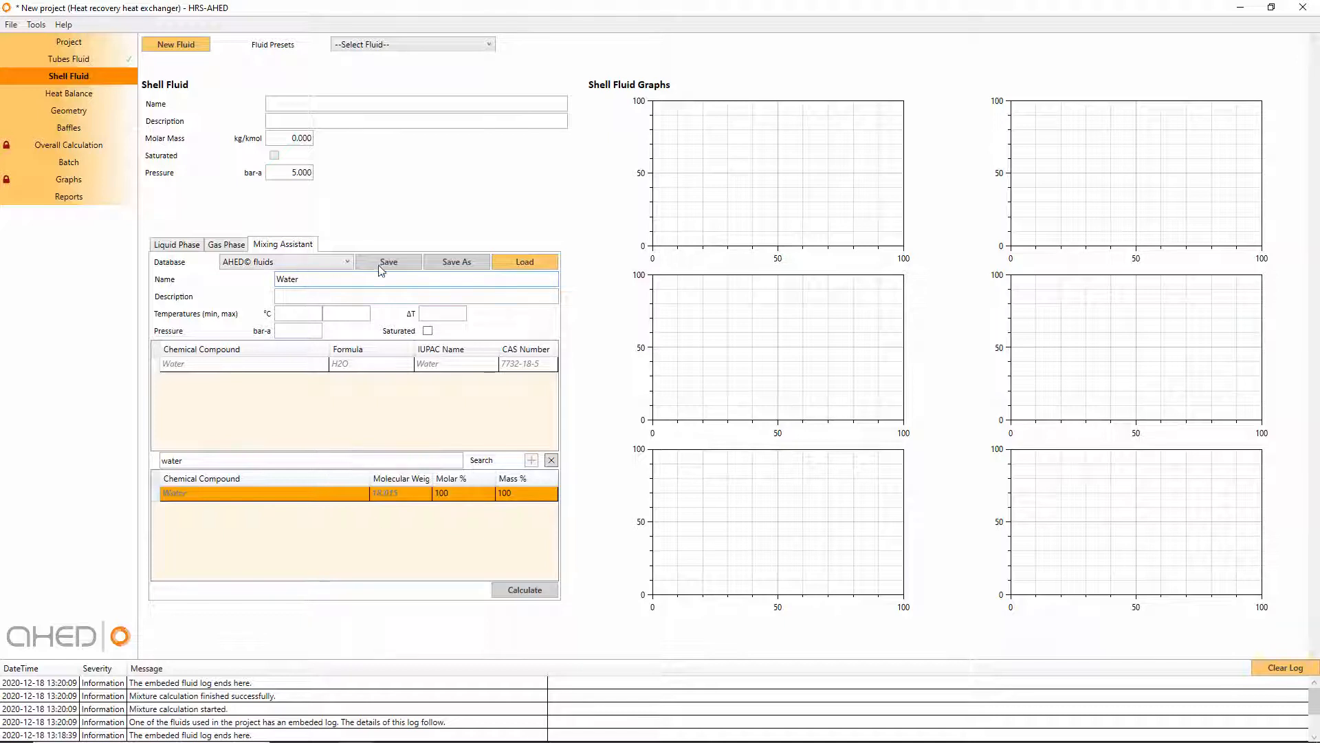
click(315, 311)
click(340, 310)
text(200)
click(432, 314)
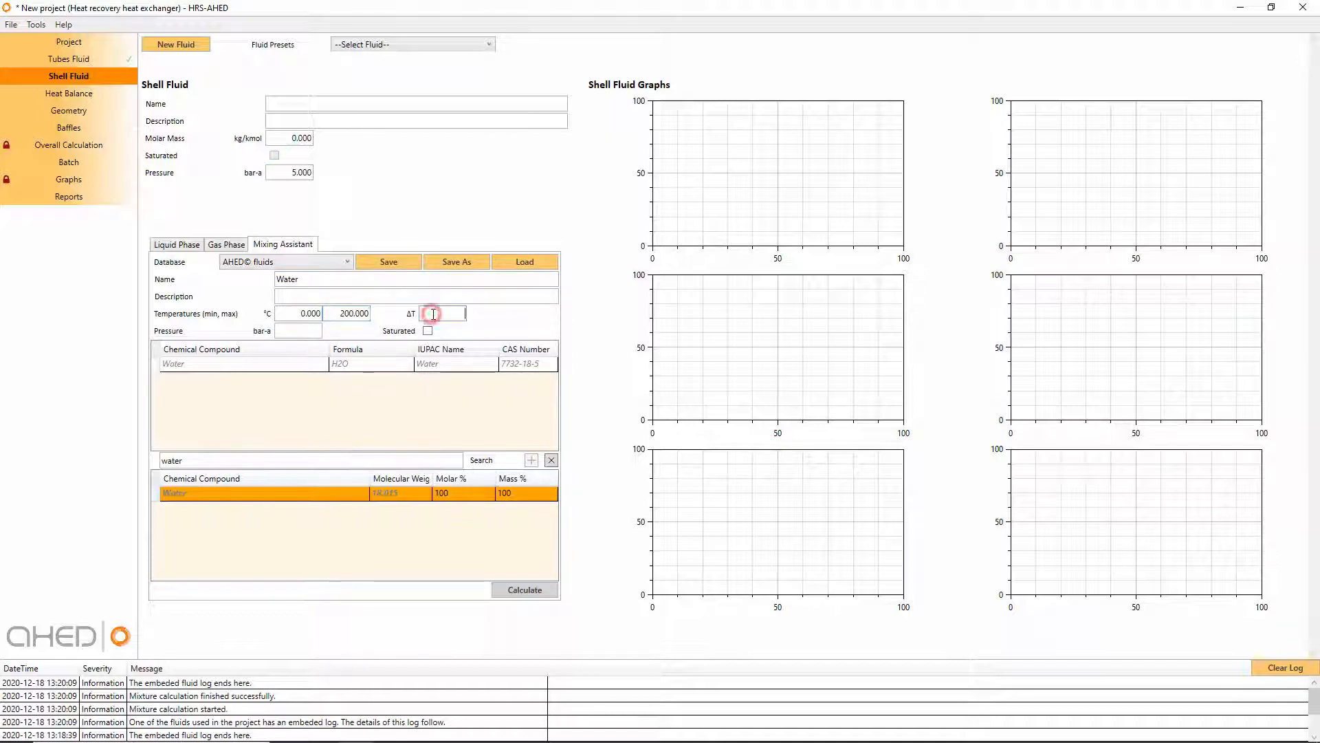
click(304, 329)
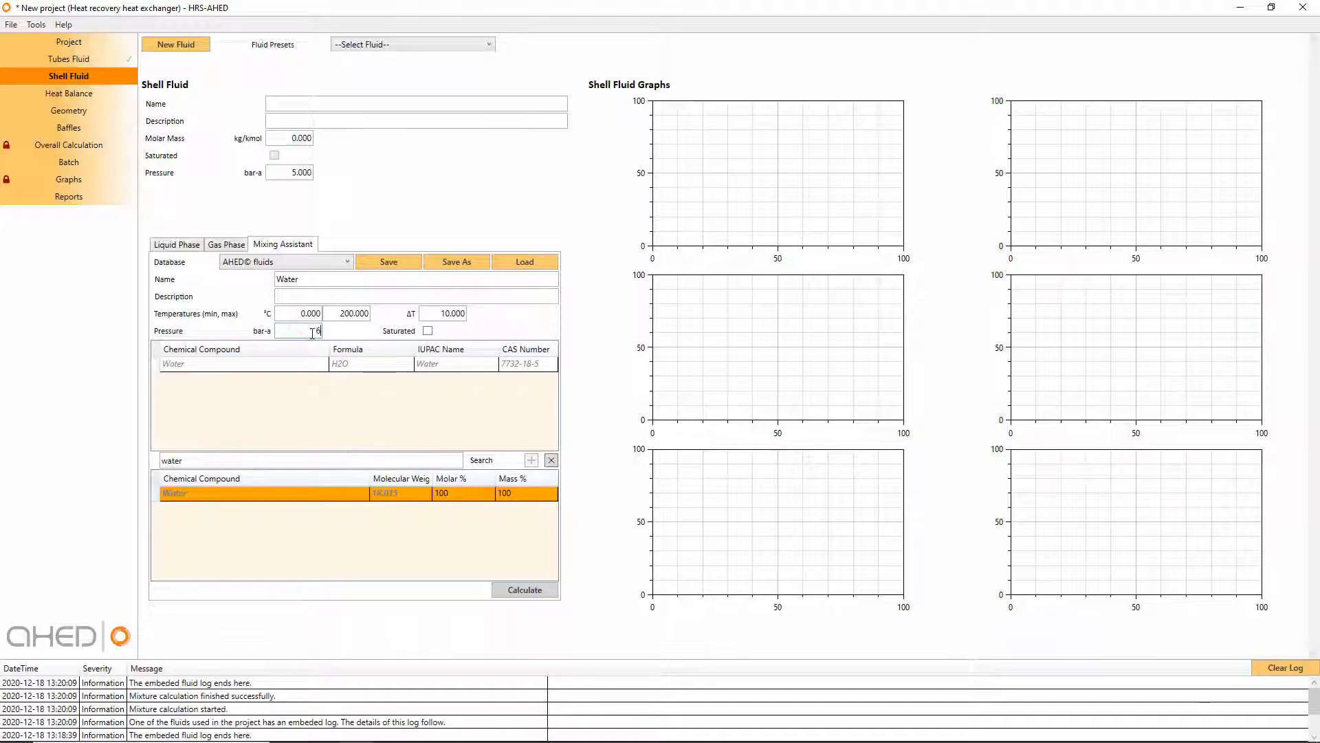
Step: Calculate the shell fluid mixture and review its liquid and gas phase properties
click(533, 590)
click(177, 244)
click(236, 245)
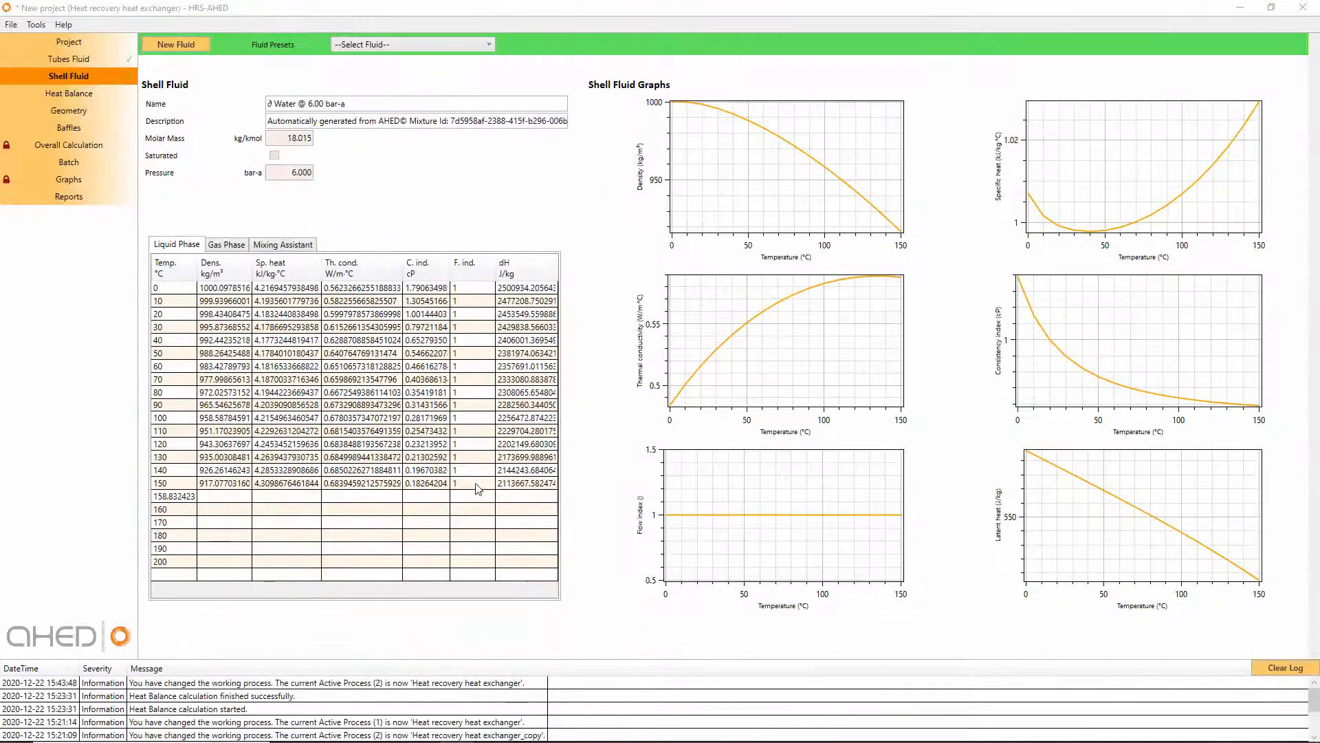
Step: Choose Sensible Heat as the heat balance process for both the tubes side and the shell side
click(100, 96)
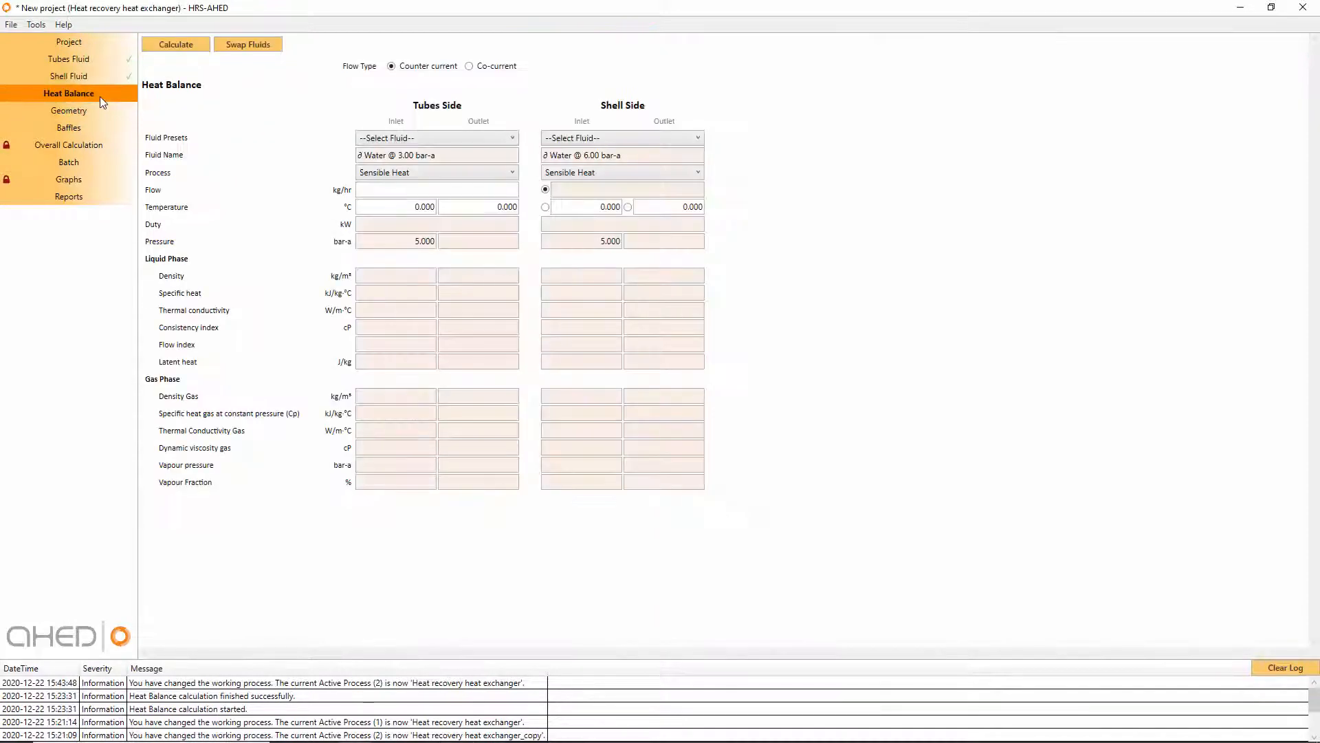
click(419, 175)
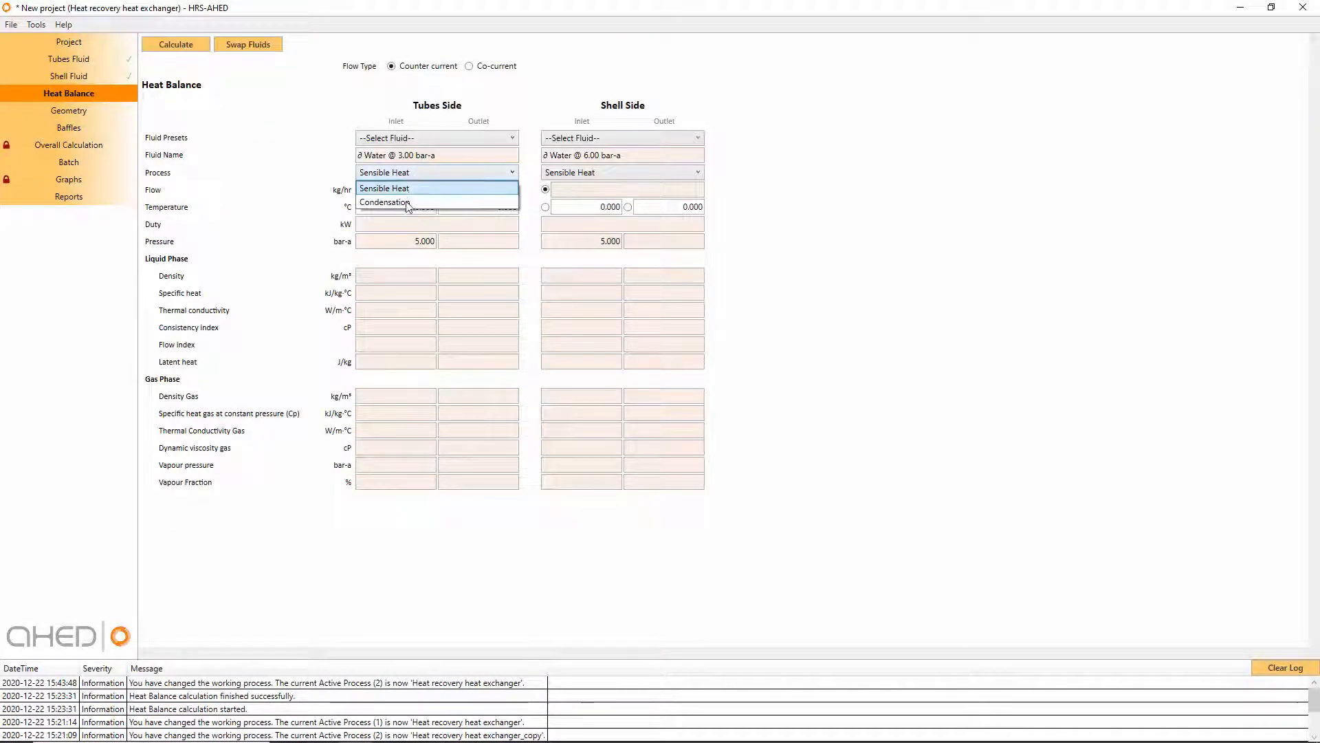
click(407, 190)
click(617, 172)
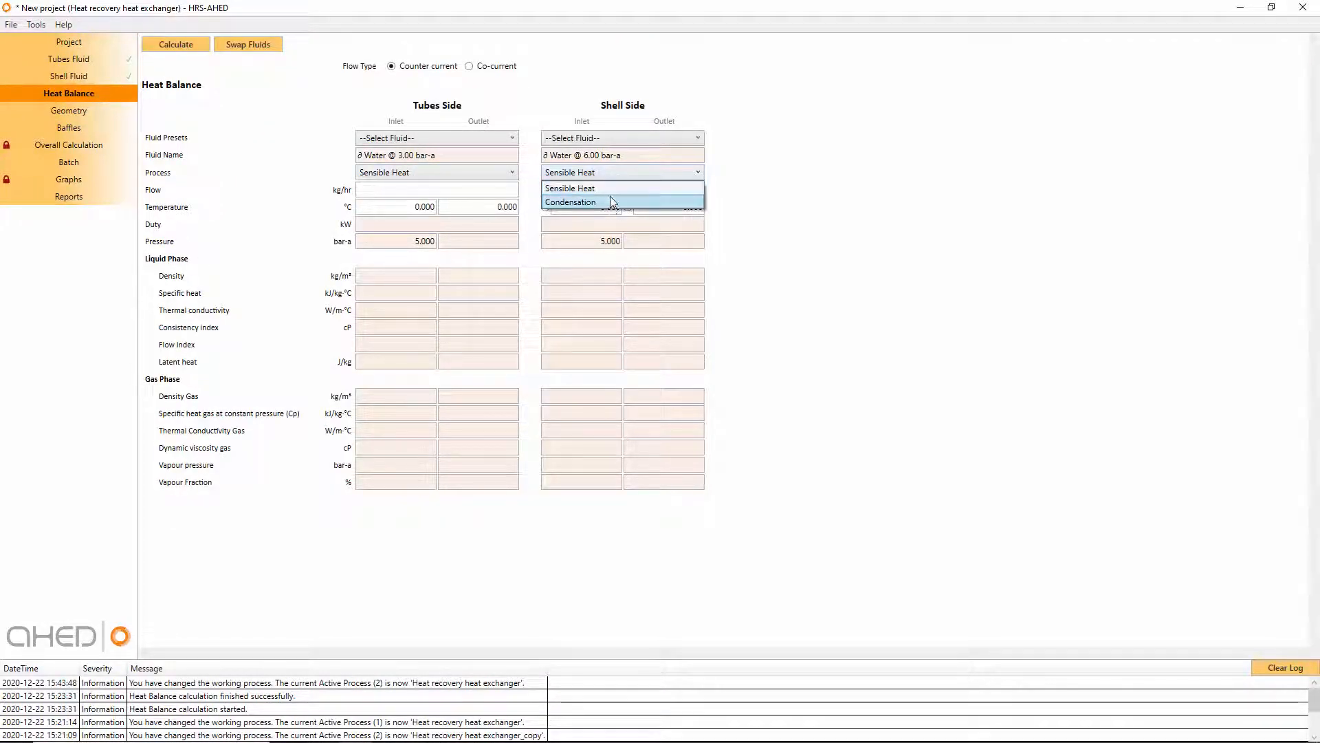
click(612, 189)
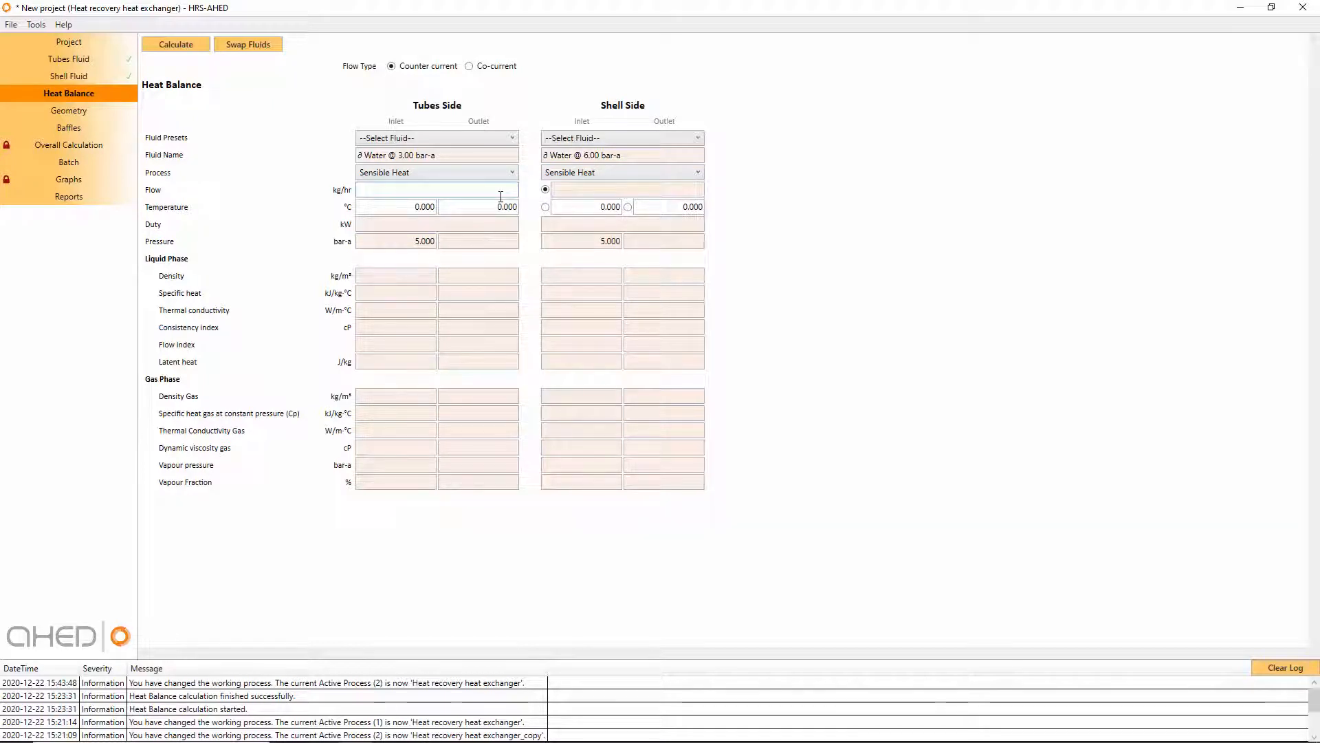
Step: Set the tubes side flow to 85000 kg/hr, with 25 °C inlet and 45 °C outlet temperatures
text(85000)
click(403, 206)
text(25)
click(463, 207)
text(45)
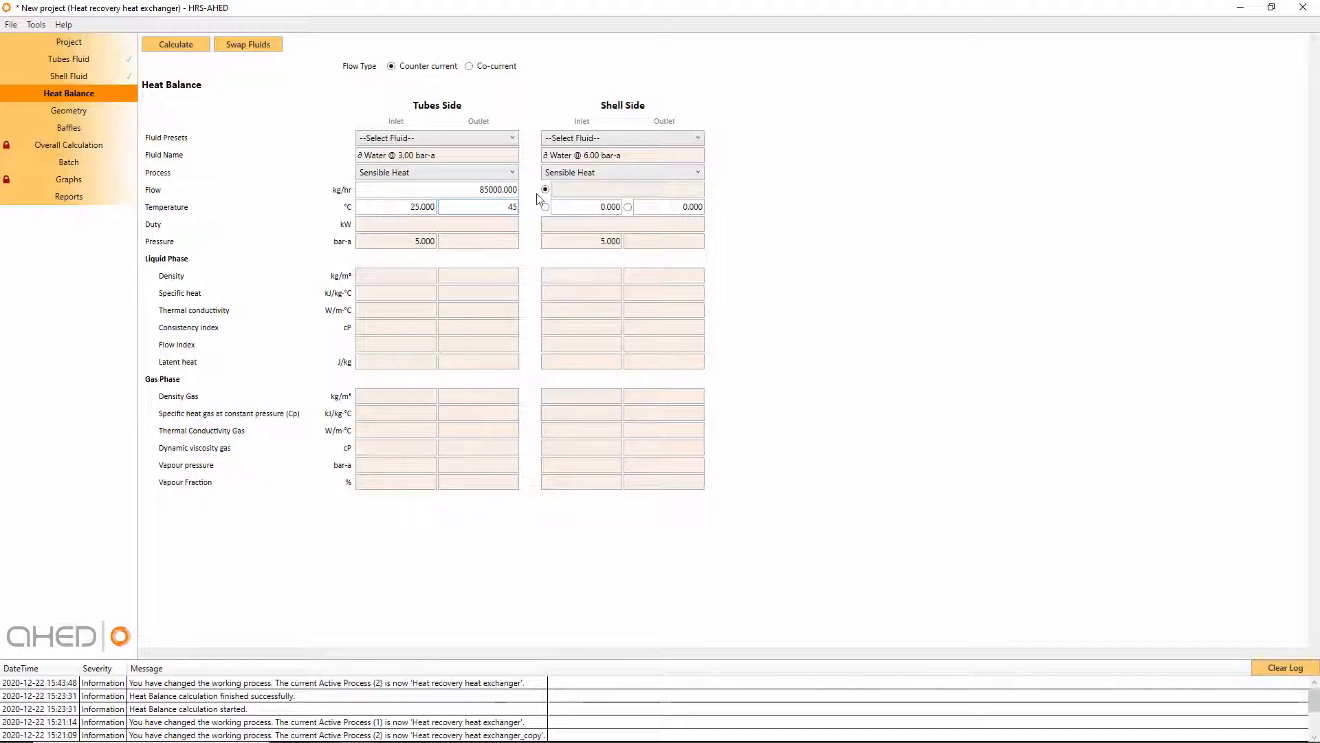
Step: Make the shell side outlet temperature the calculated value and set its flow to 45000 kg/hr and inlet temperature to 115 °C
click(628, 207)
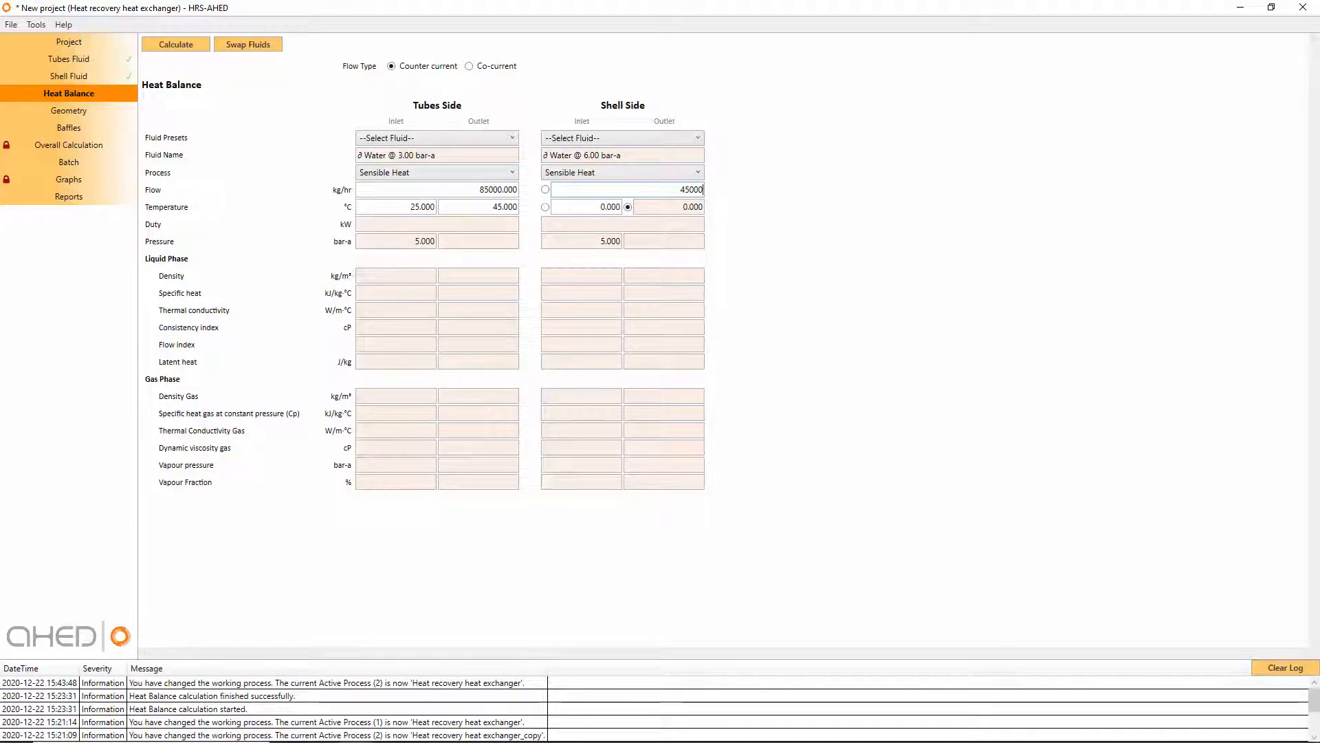
click(585, 210)
text(115)
Step: Select counter current as the flow type and calculate the heat balance
click(469, 66)
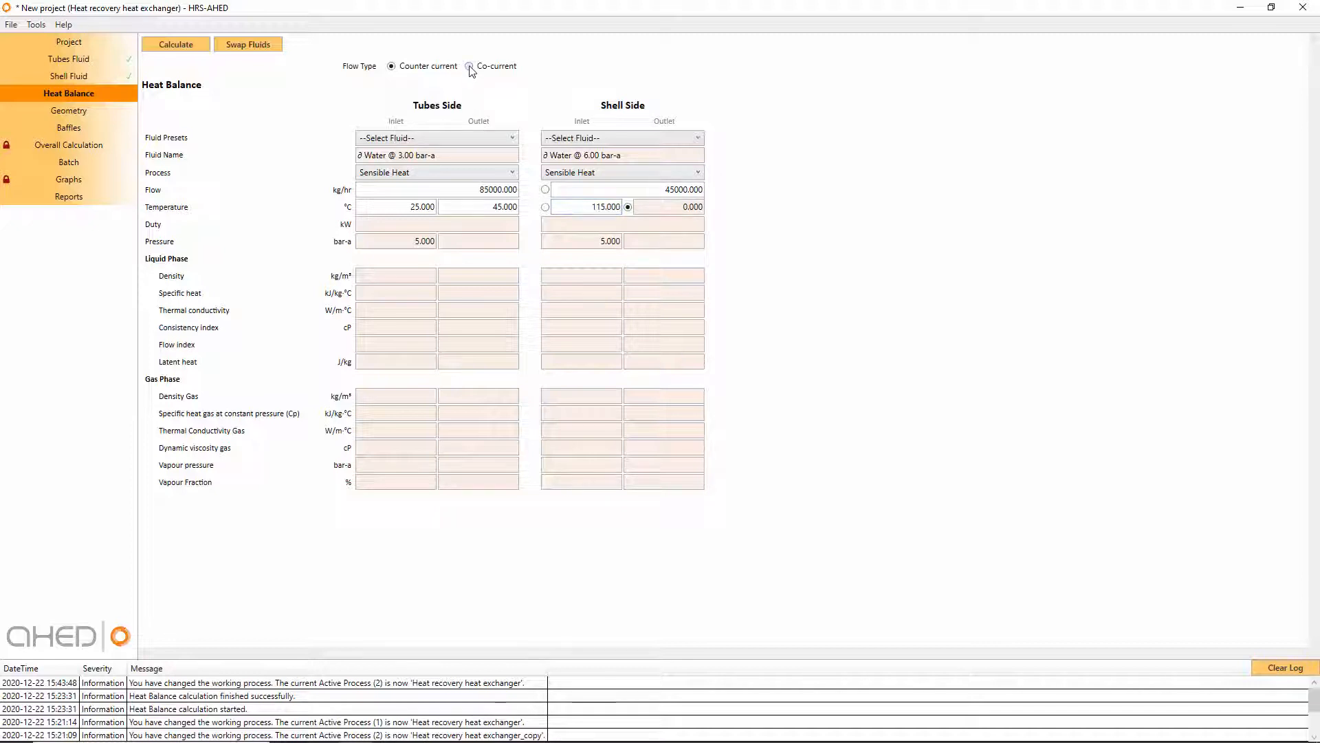
click(399, 69)
click(161, 45)
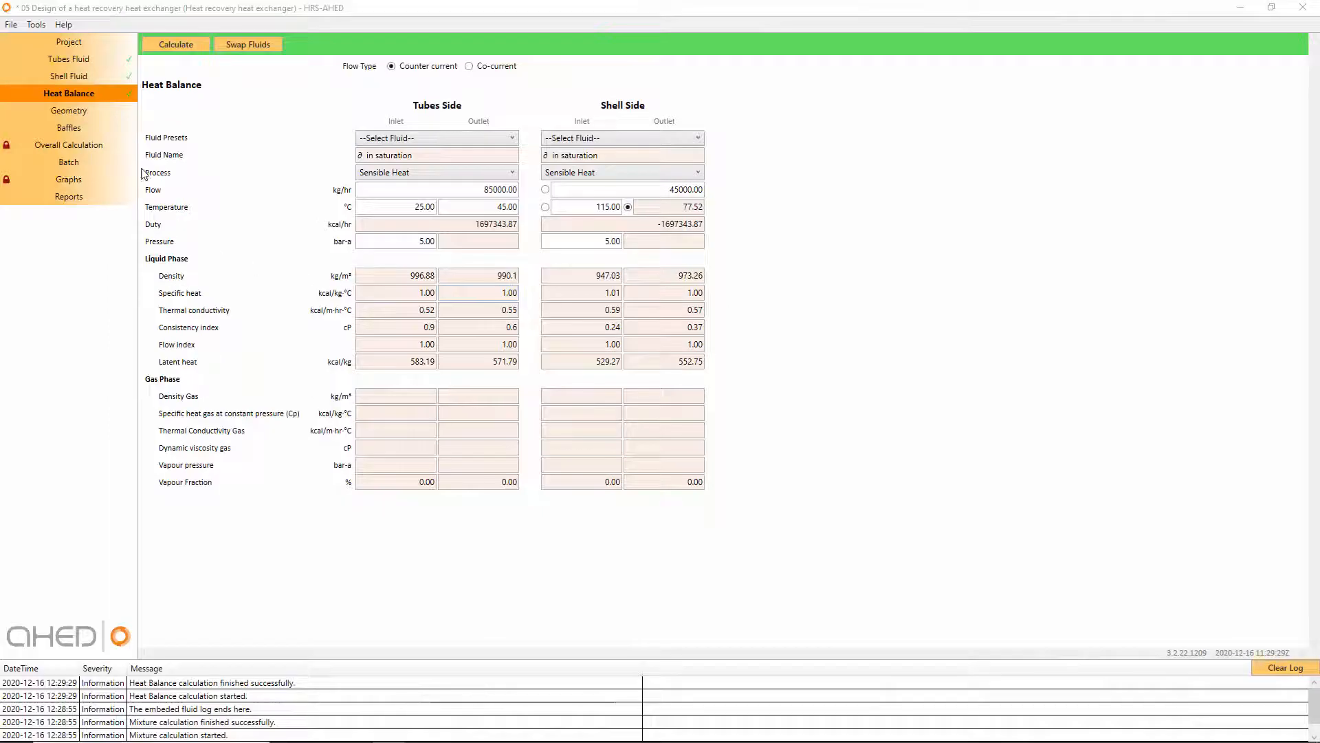
Step: In the geometry, set the shell's outer diameter to 219.1 mm and its thickness to 3.76 mm
click(95, 108)
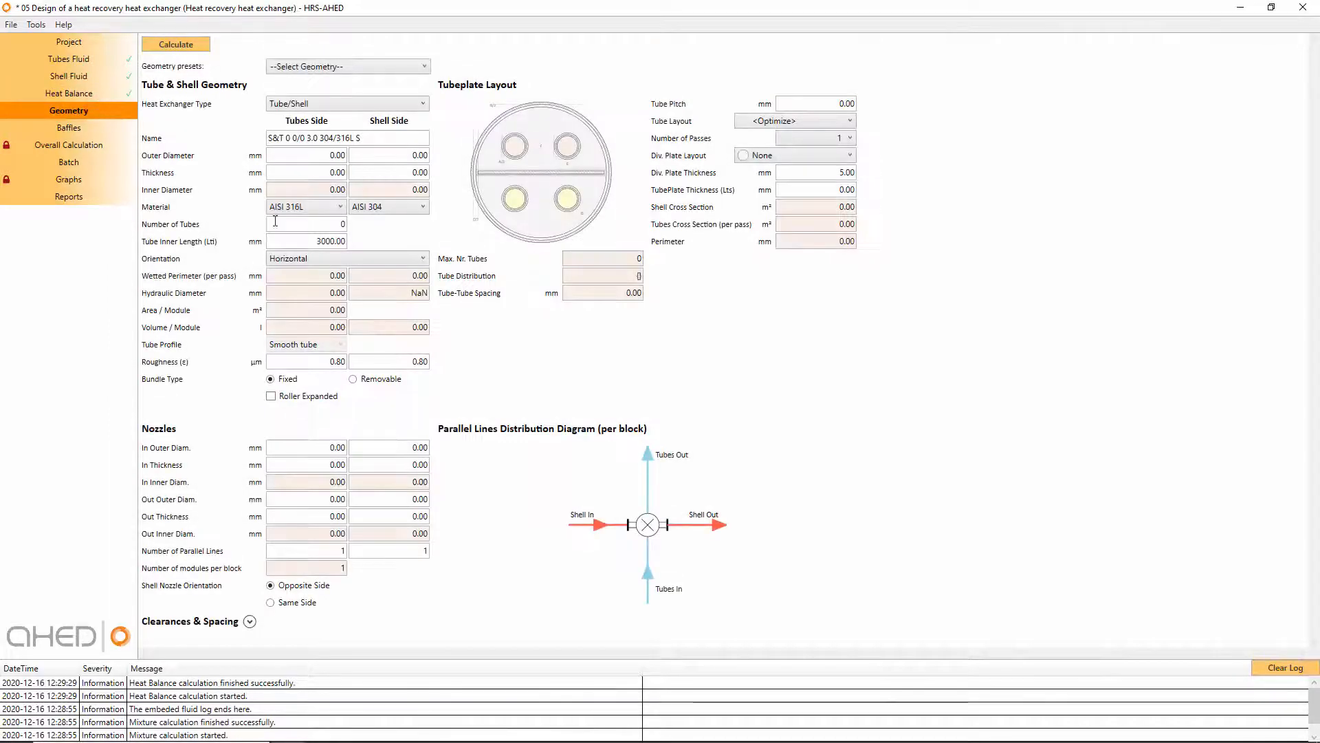
click(418, 157)
text(2)
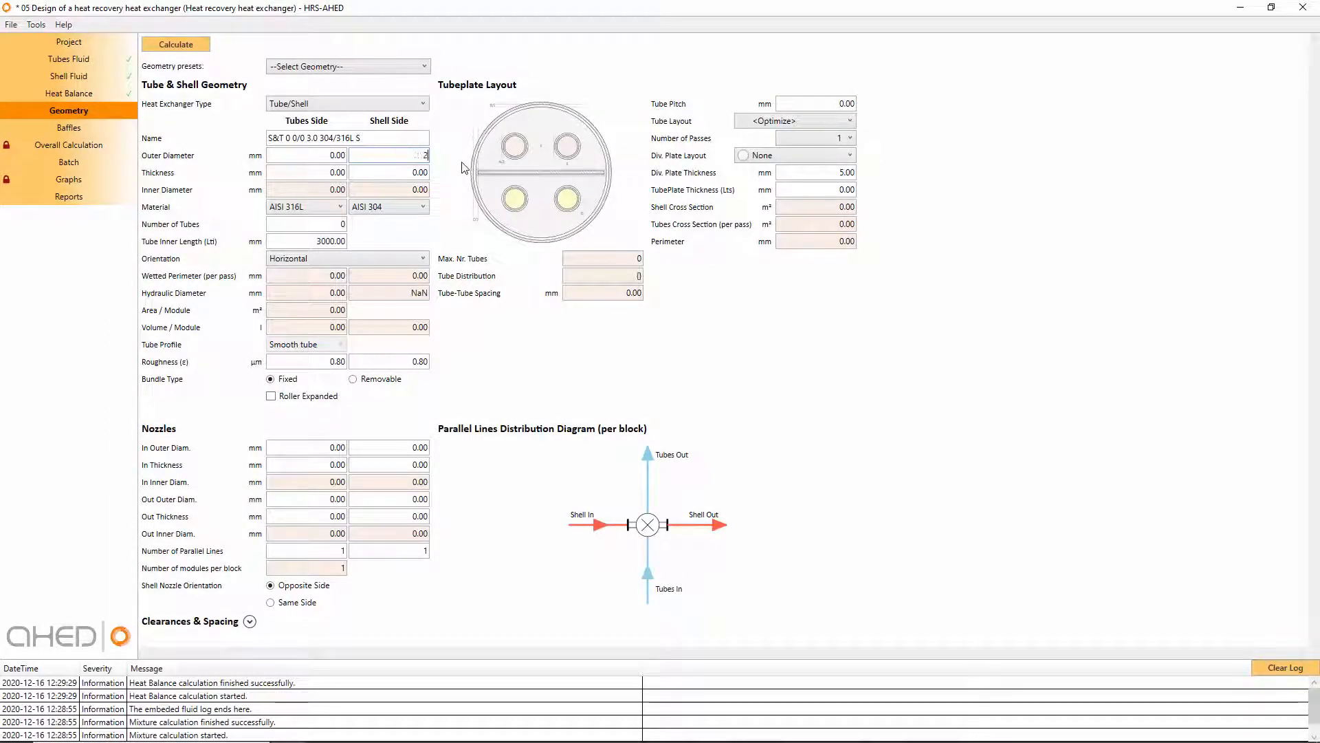
text(19.1)
click(408, 172)
text(3.7)
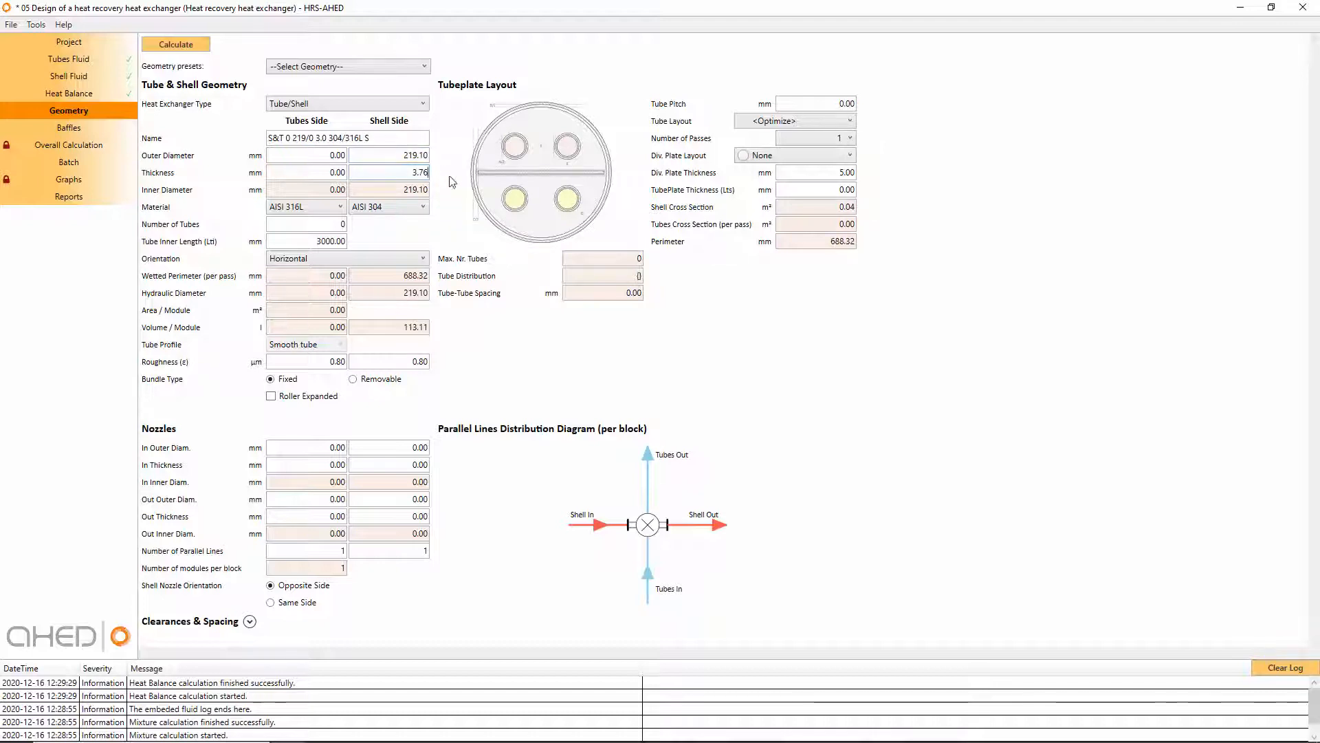
text(6)
Step: Set the shell side inlet and outlet nozzles to 114.3 mm outer diameter and 3.05 mm thickness
click(410, 446)
text(114.3)
click(410, 462)
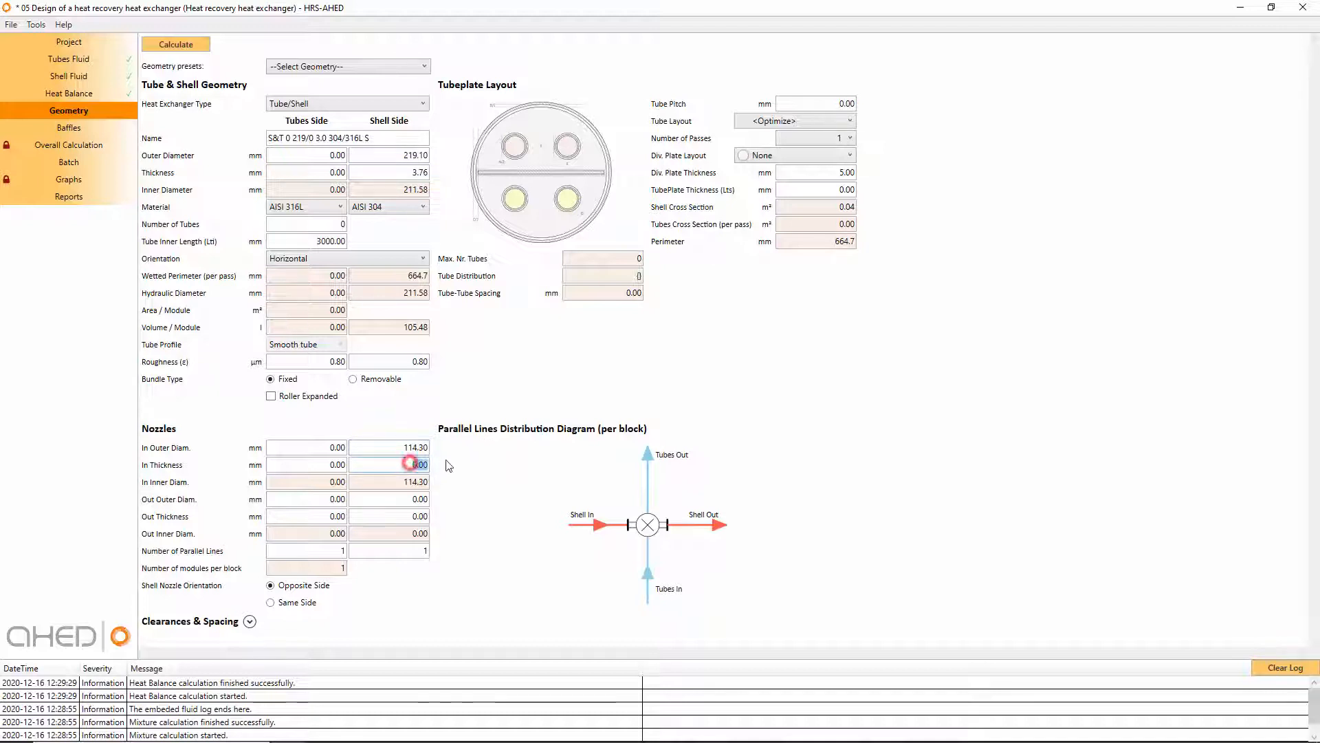
text(3.05)
click(413, 500)
text(114.3)
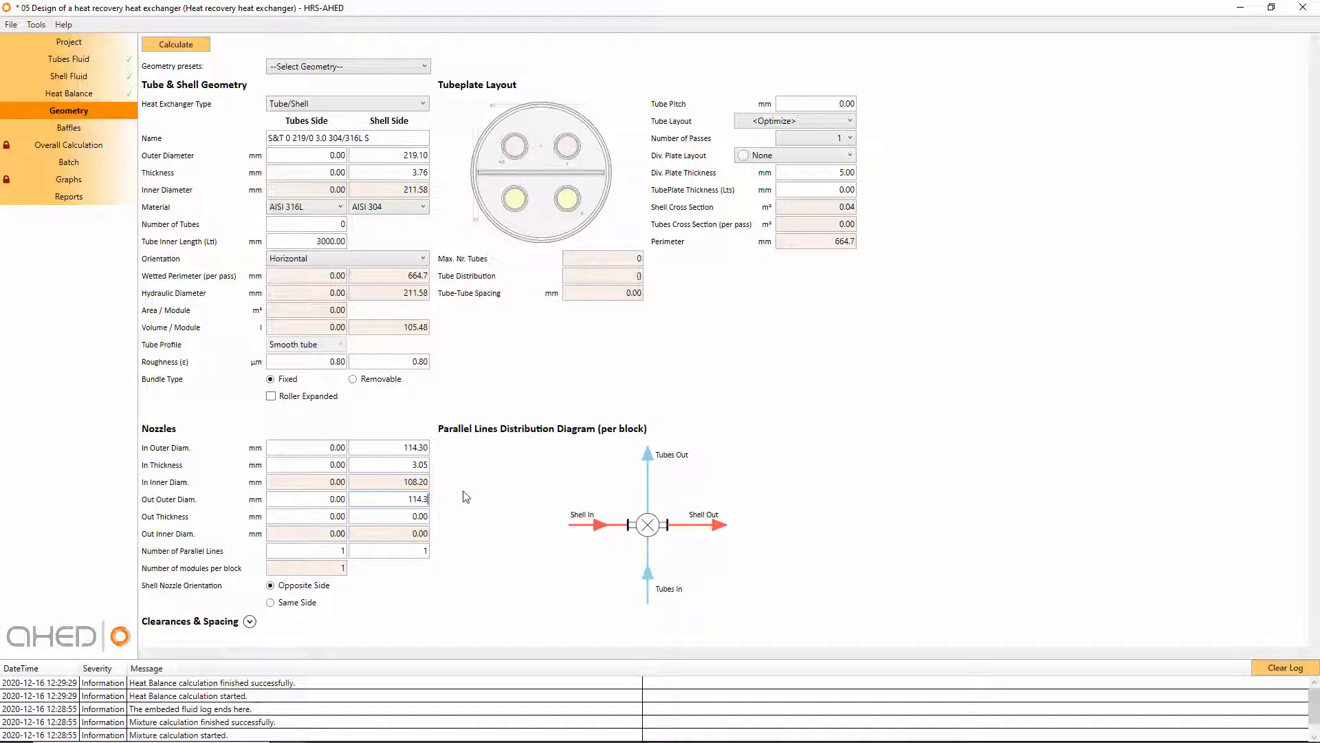
click(409, 516)
text(3.0)
Step: Set the tubes to 25 mm outer diameter, 1 mm thickness and 6000 mm inner length, with a 31.25 mm tube pitch
click(336, 152)
text(25)
click(336, 173)
text(1)
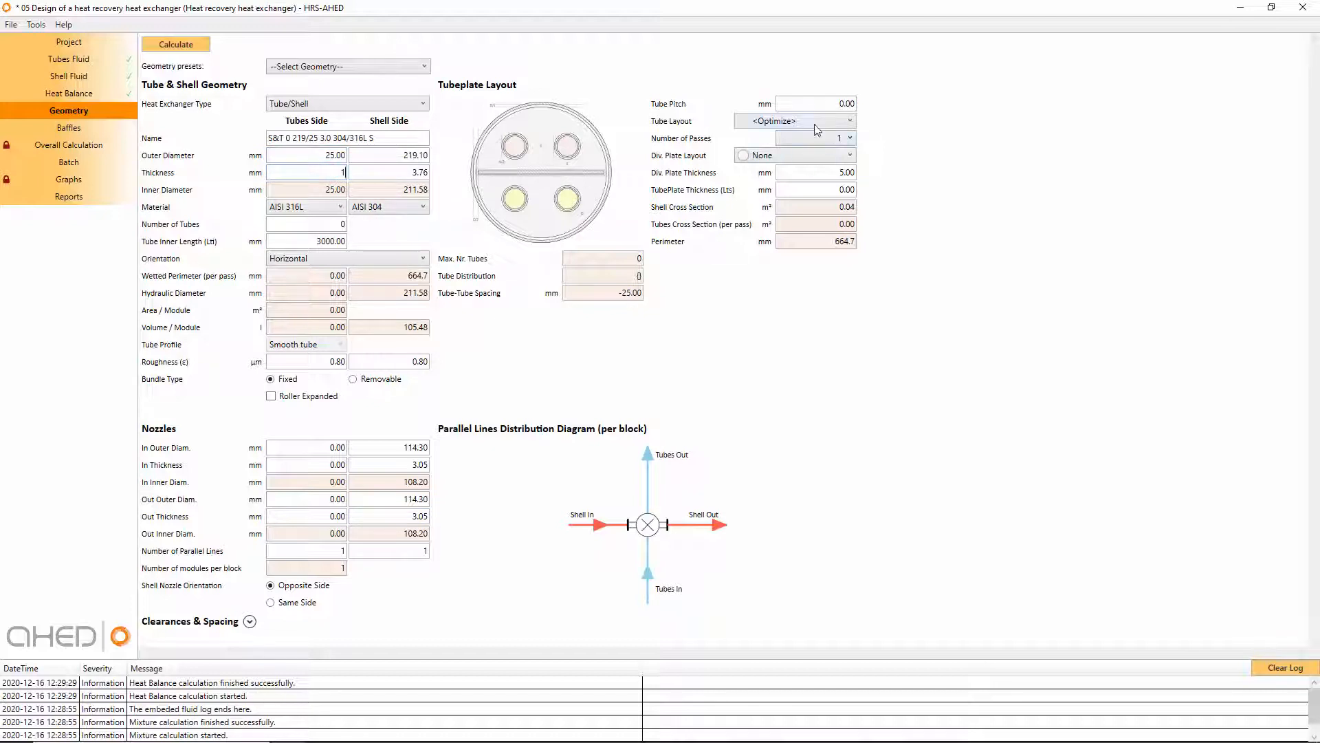
click(832, 103)
text(31.25)
click(318, 240)
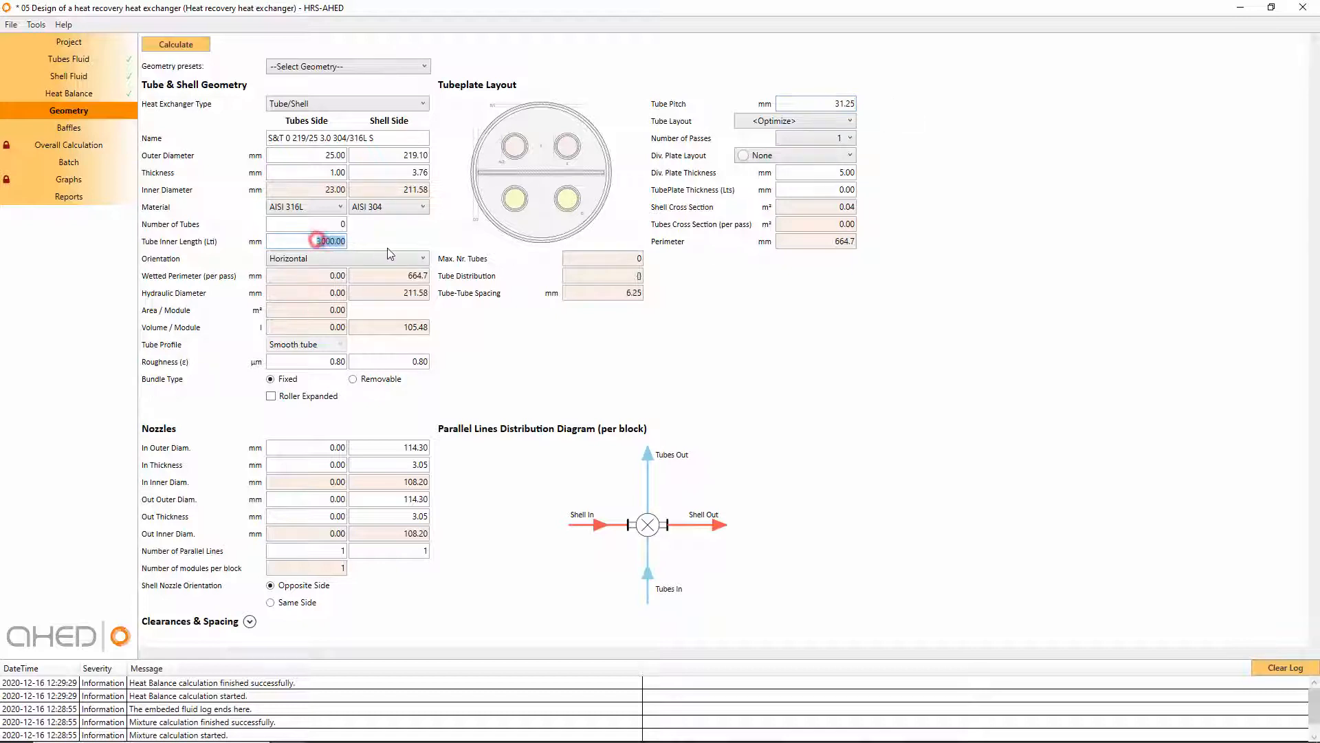
text(6000)
Step: Set the tubes side inlet and outlet nozzles to 141.3 mm outer diameter and 3.4 mm thickness
click(335, 446)
text(141.3)
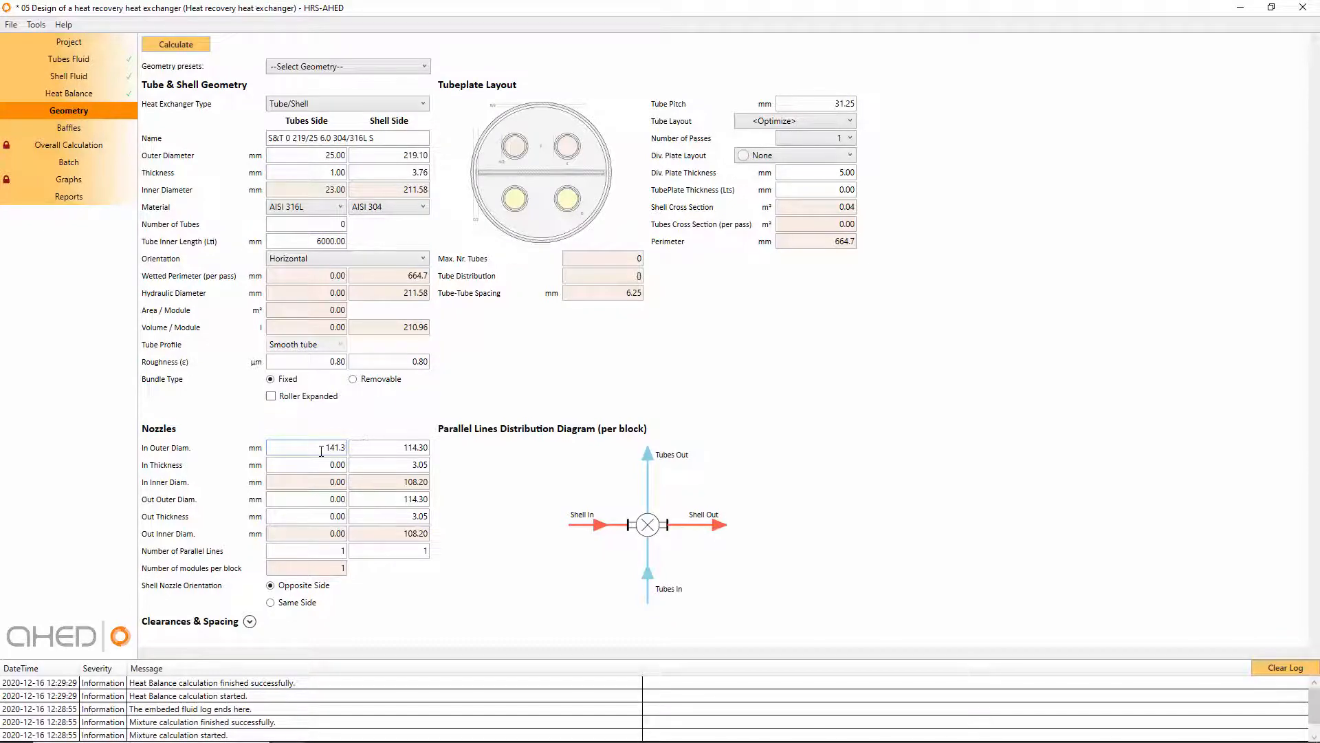
click(340, 471)
text(3.4)
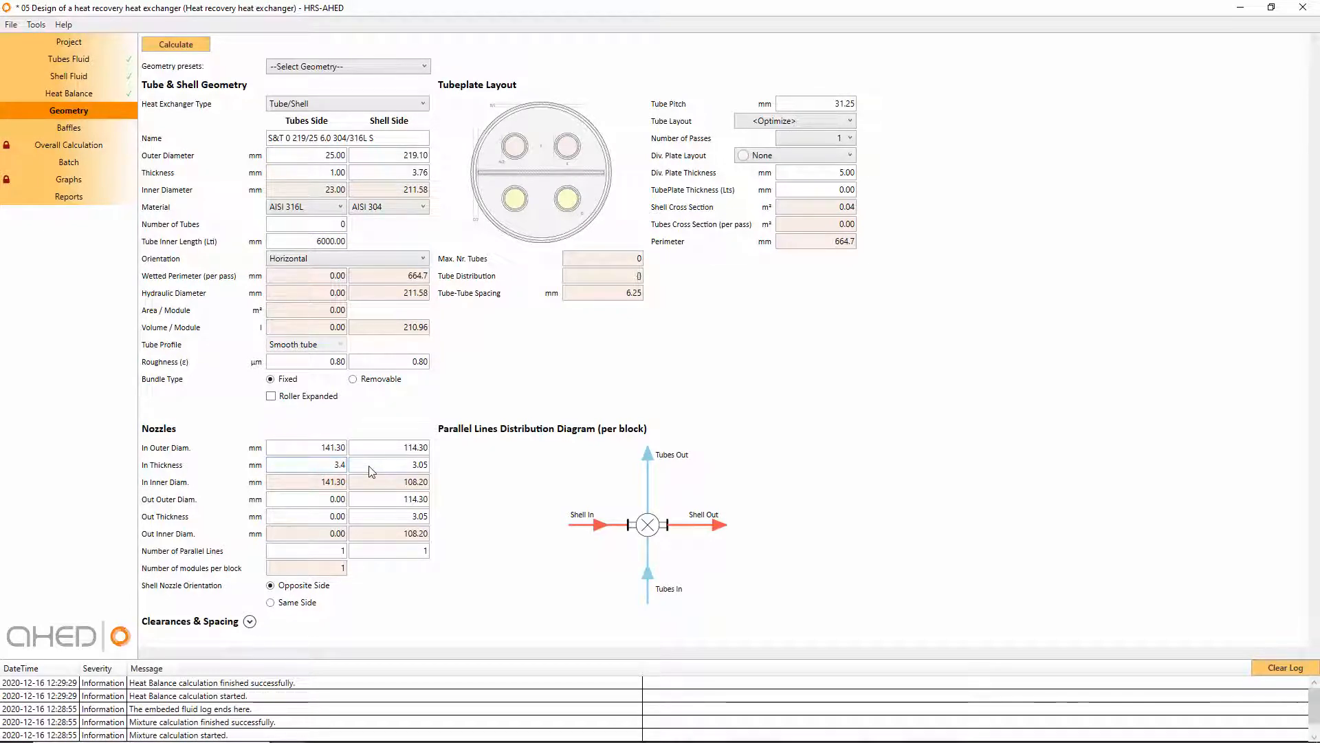
click(320, 500)
text(141)
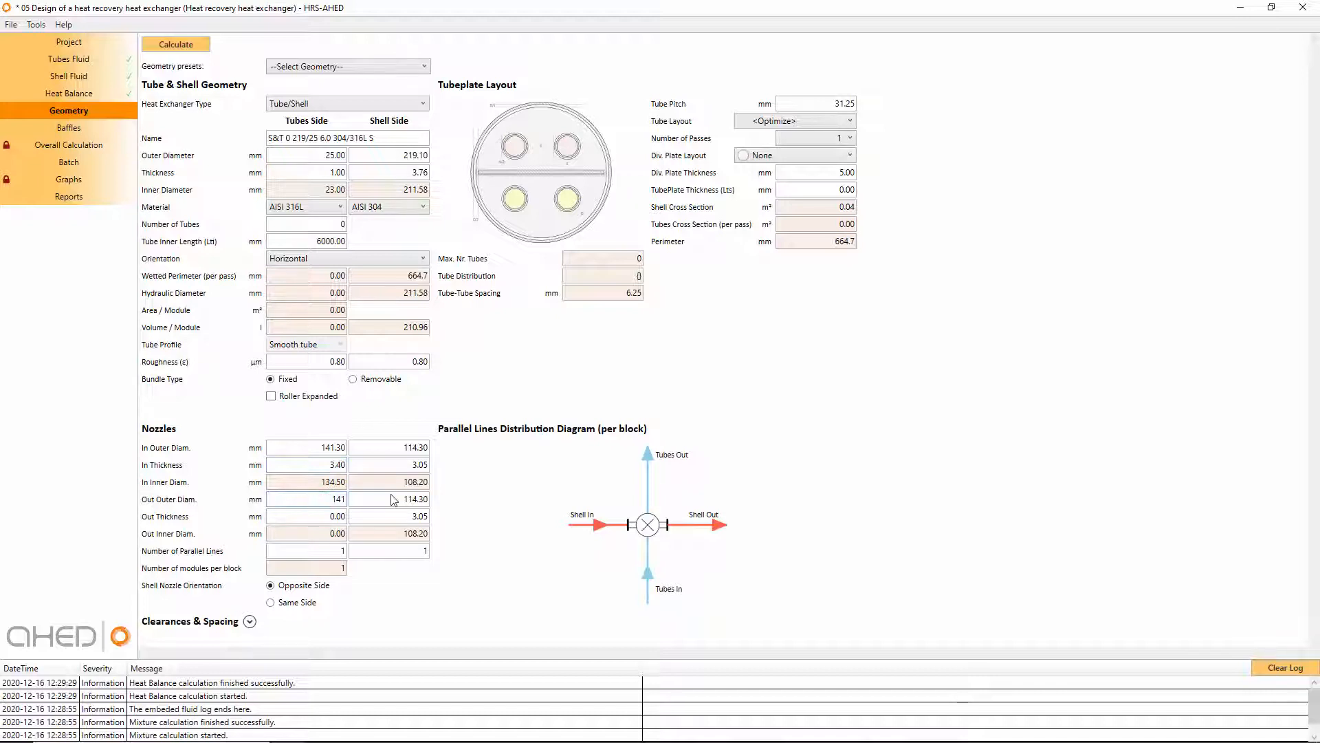
text(.3)
click(340, 517)
text(3.4)
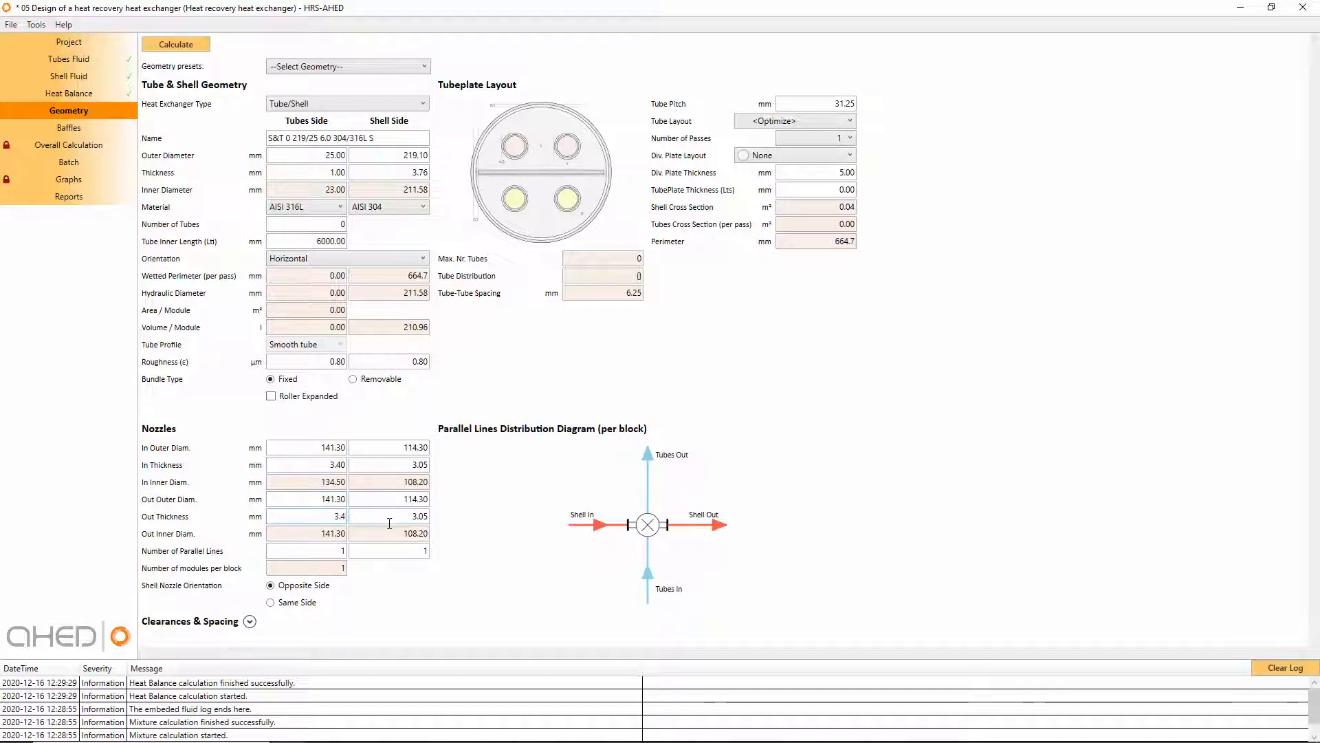
Step: Set the tube layout to <Optimize> and calculate the geometry
click(805, 121)
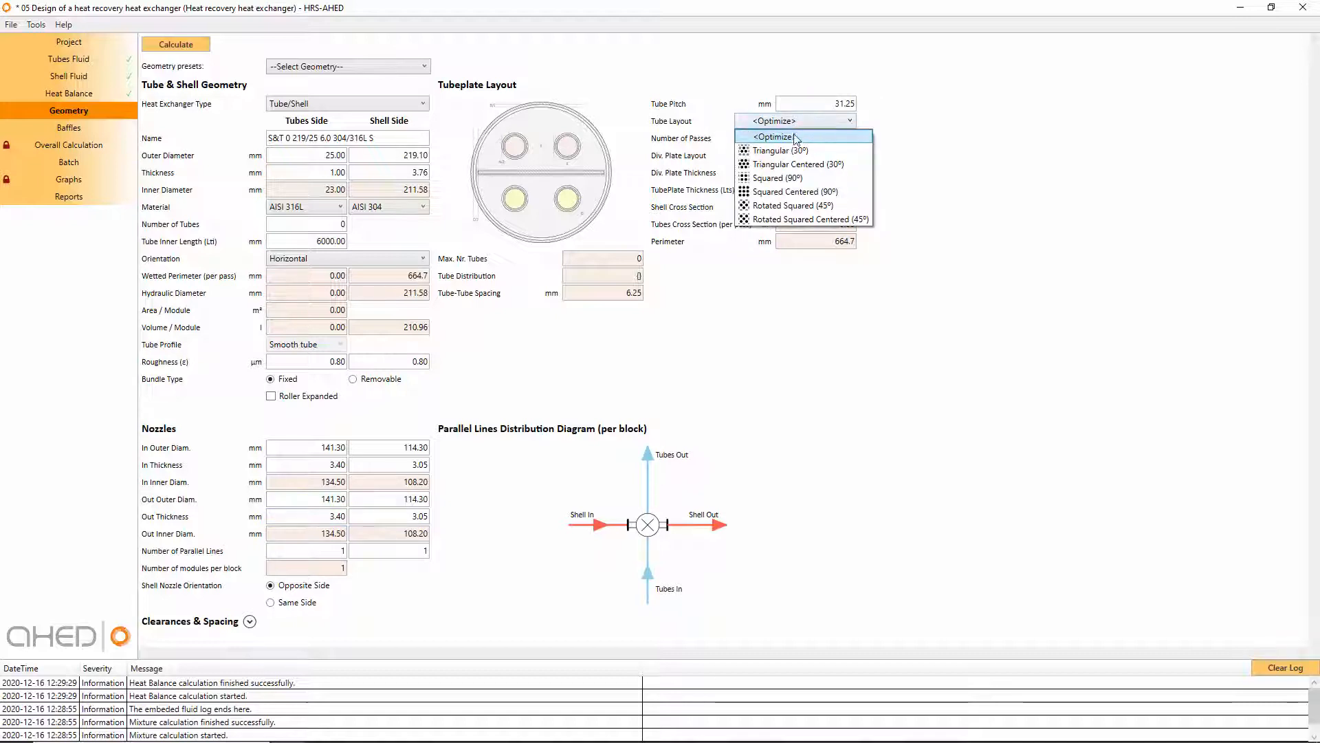
click(797, 137)
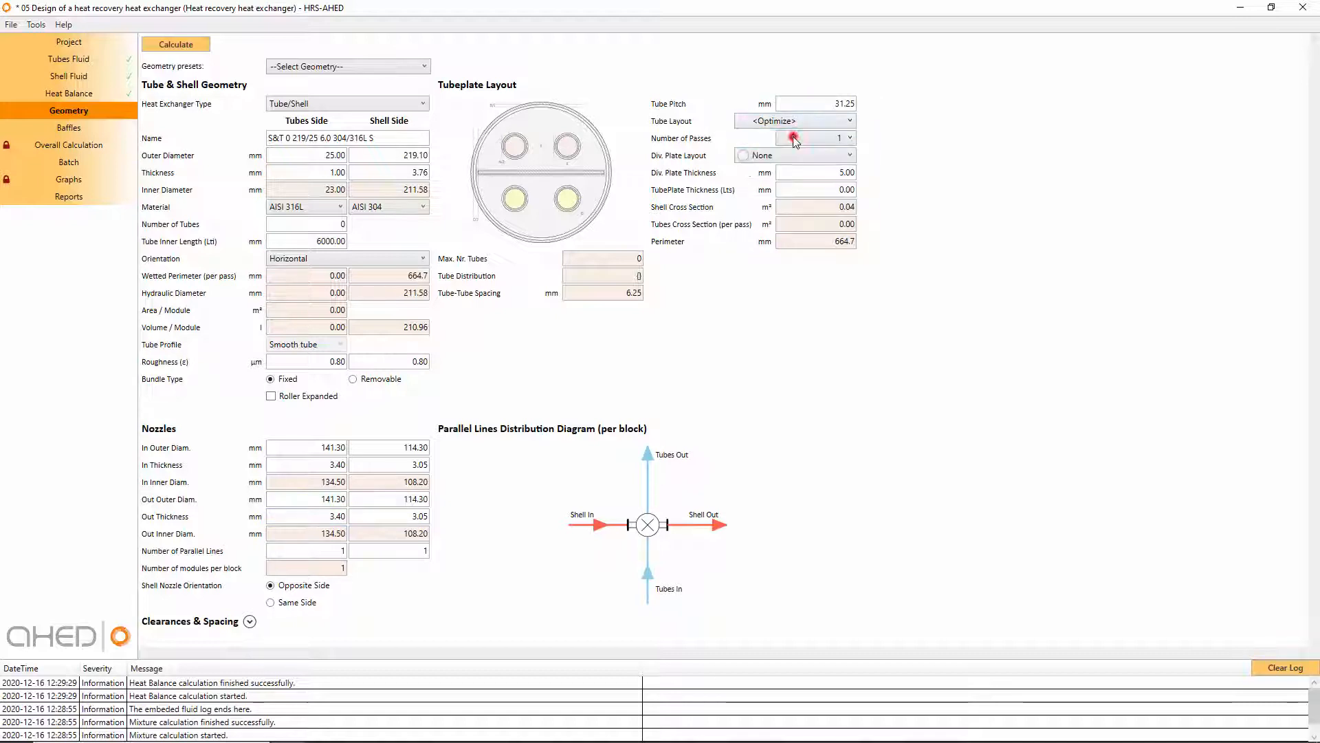
click(192, 47)
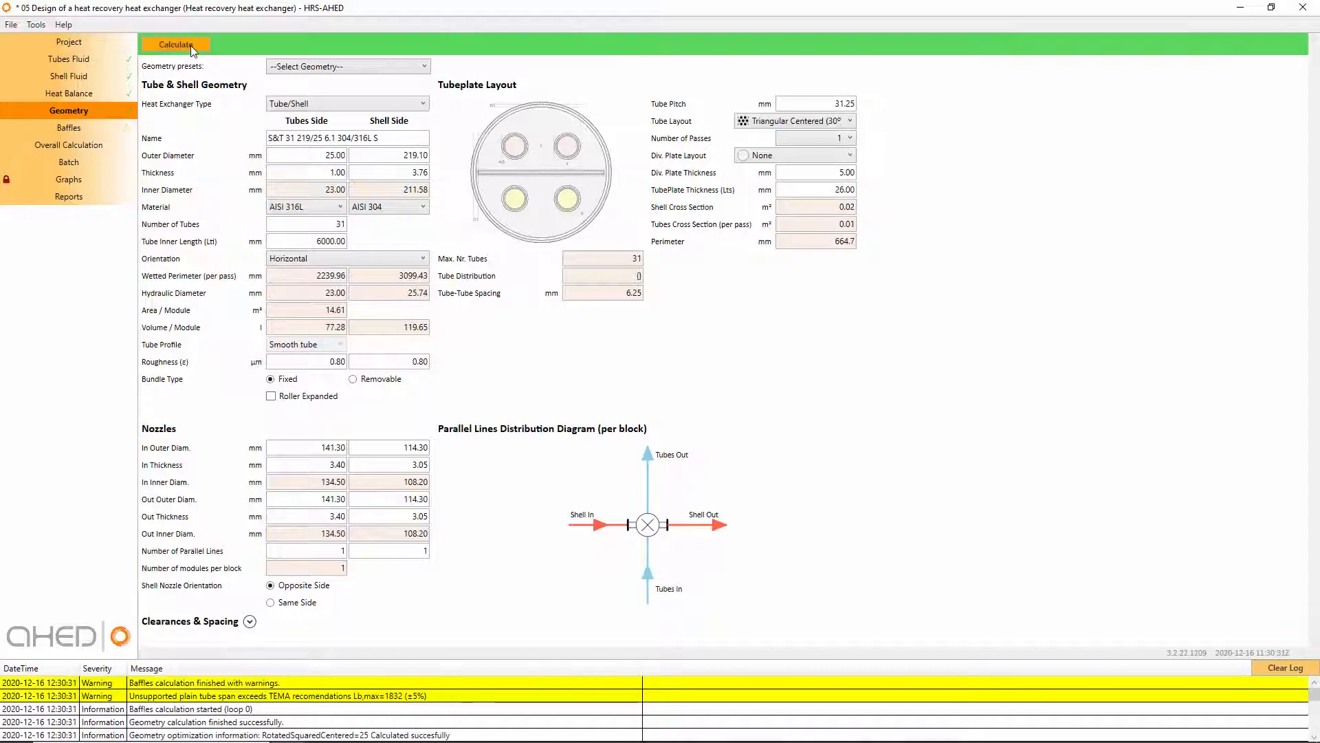
Step: Try the Squared (90º) tube layout, recalculate the geometry and dismiss the warning
click(830, 122)
click(802, 178)
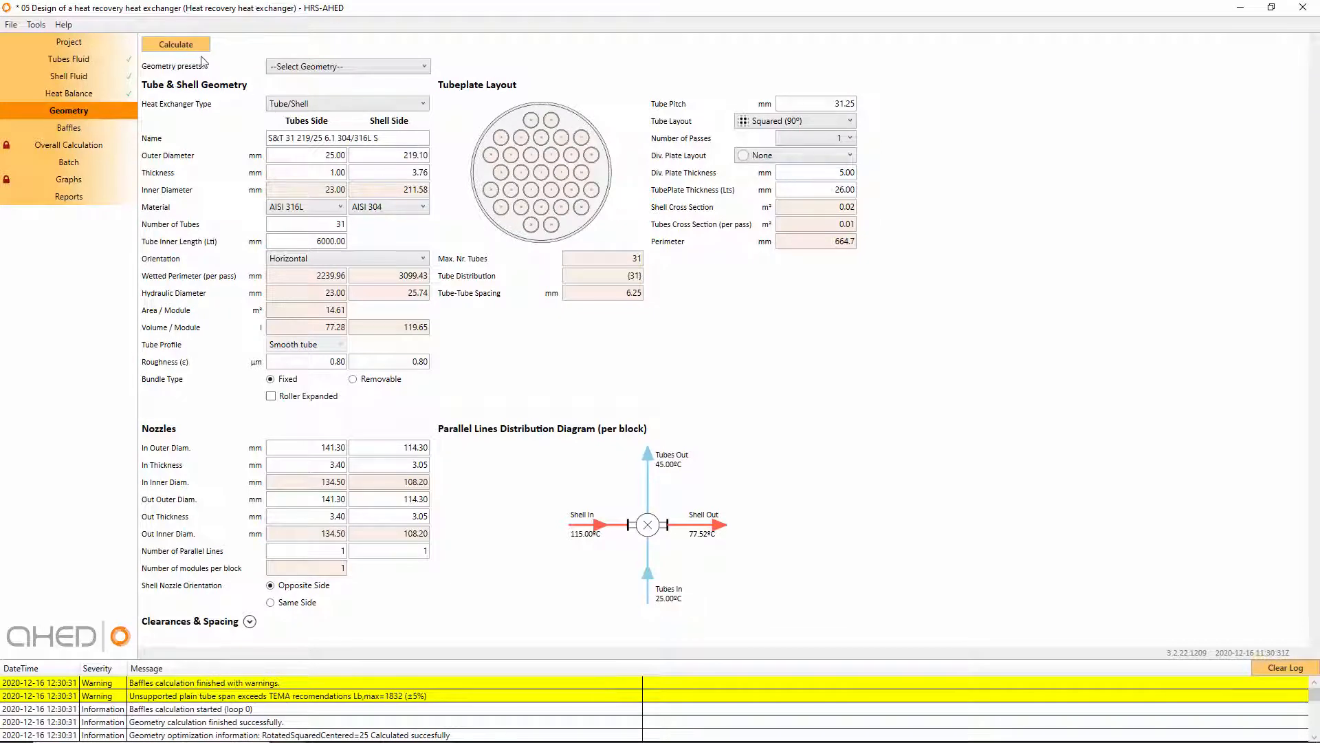
click(193, 47)
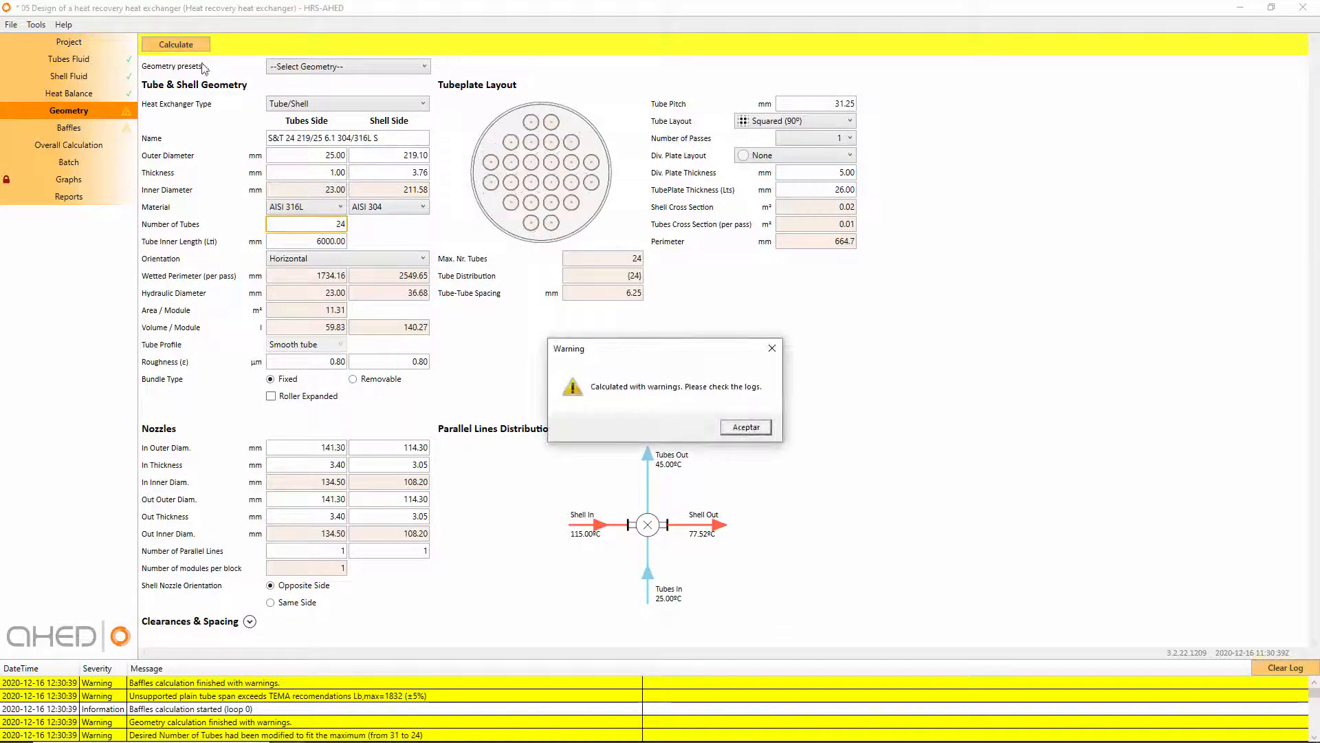
click(756, 427)
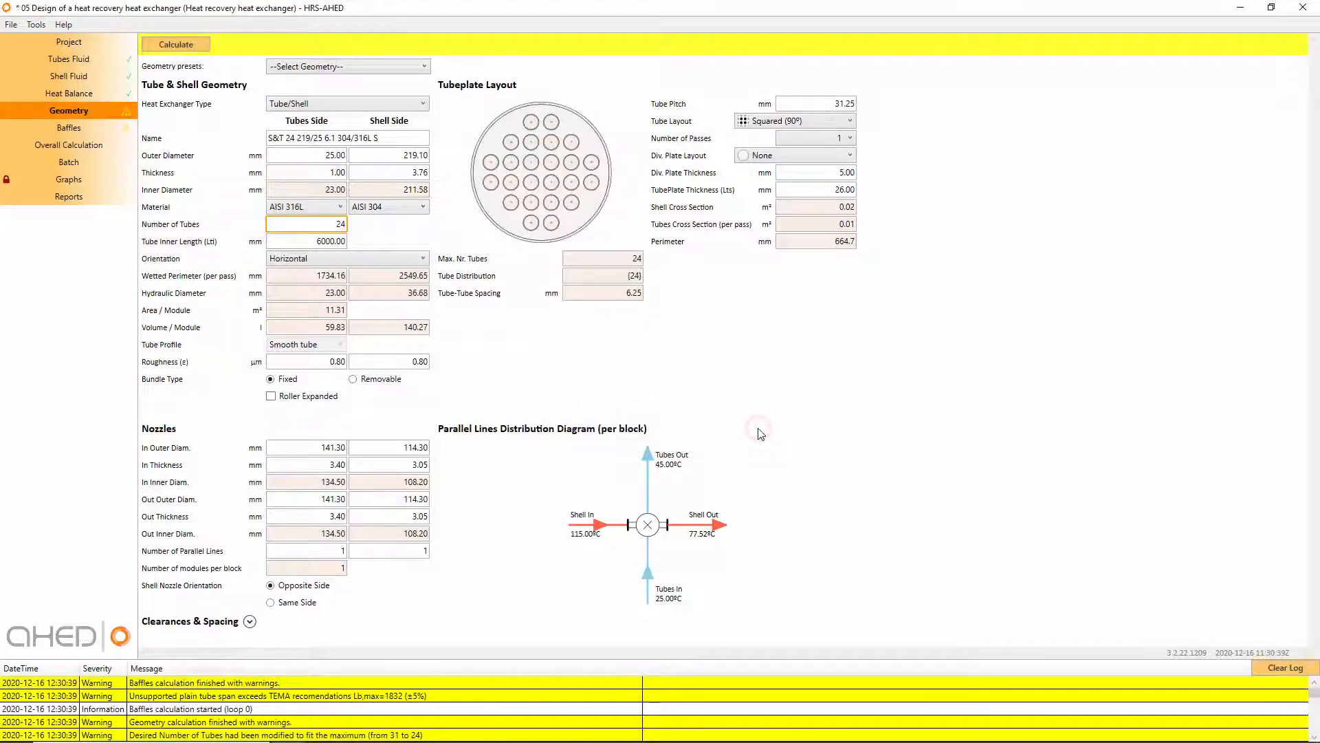
Step: Return the tube layout to <Optimize> and recalculate, and recalculate the geometry again with the number of tubes set to 31
click(832, 122)
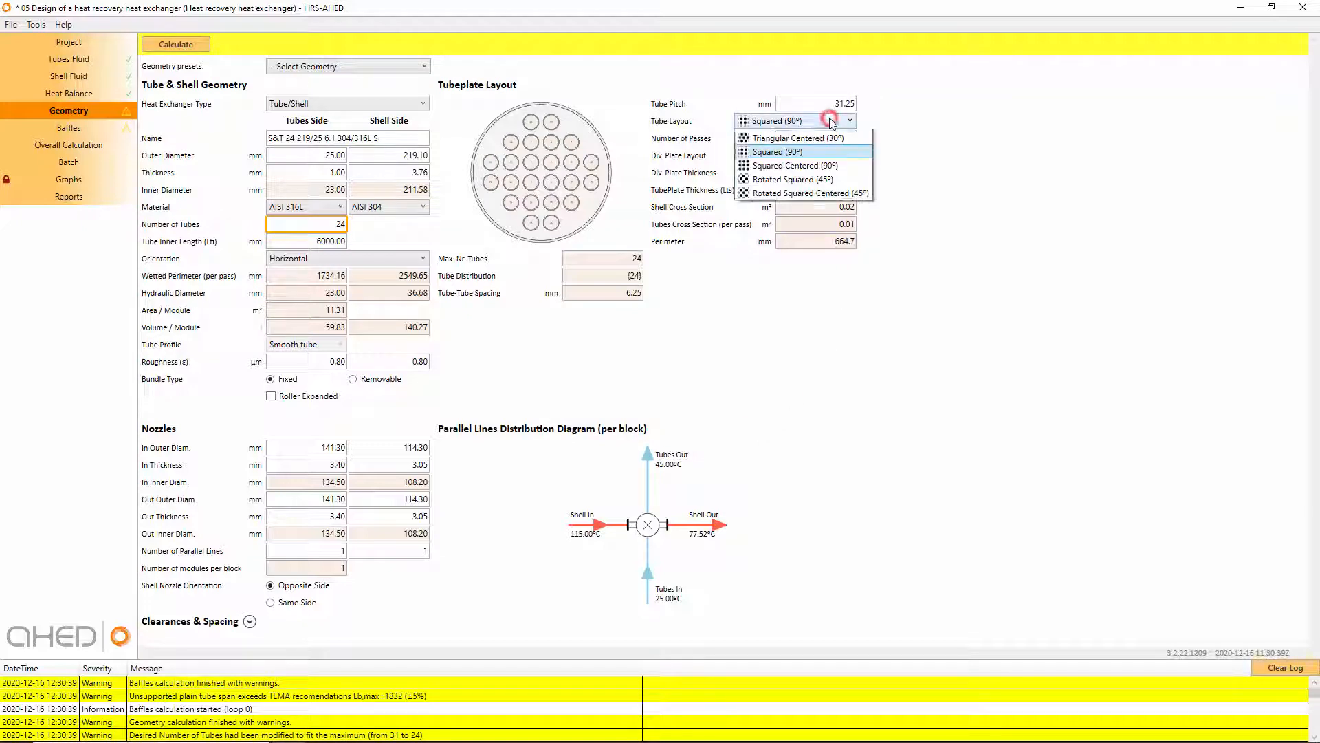
click(802, 136)
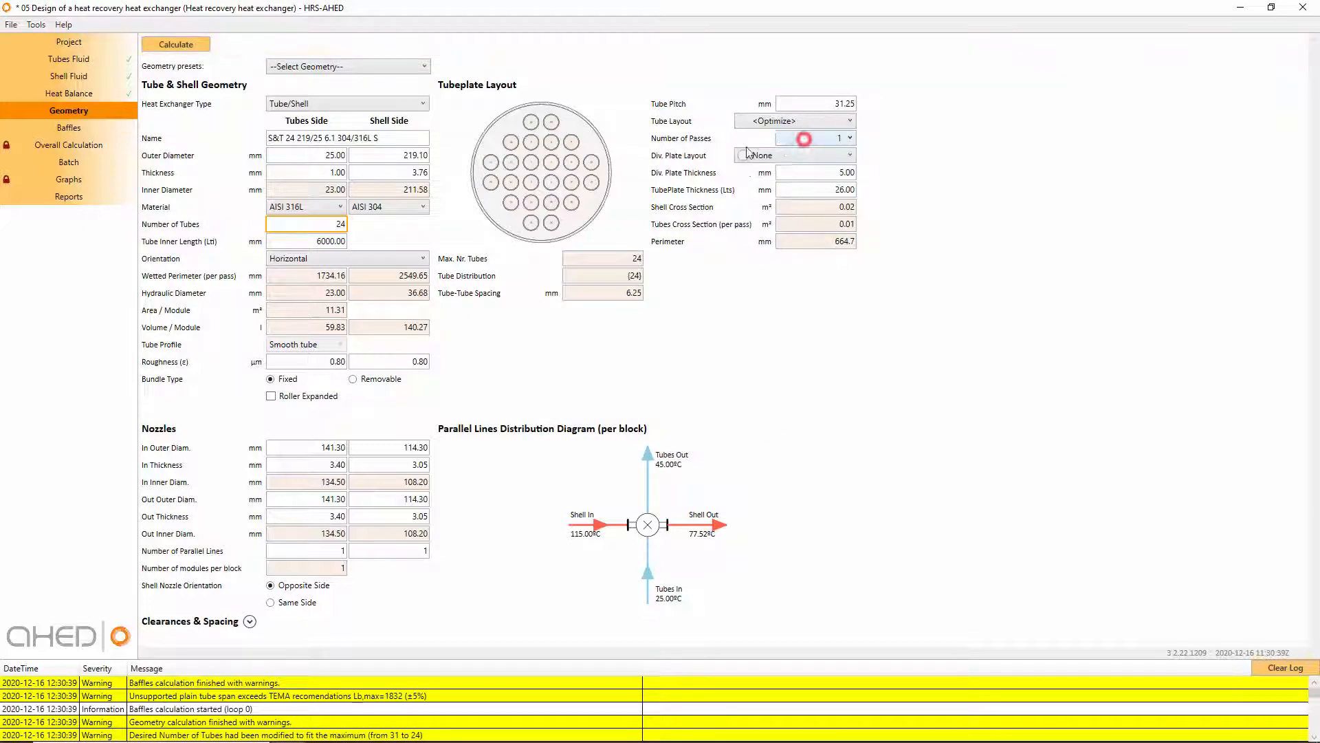
click(176, 44)
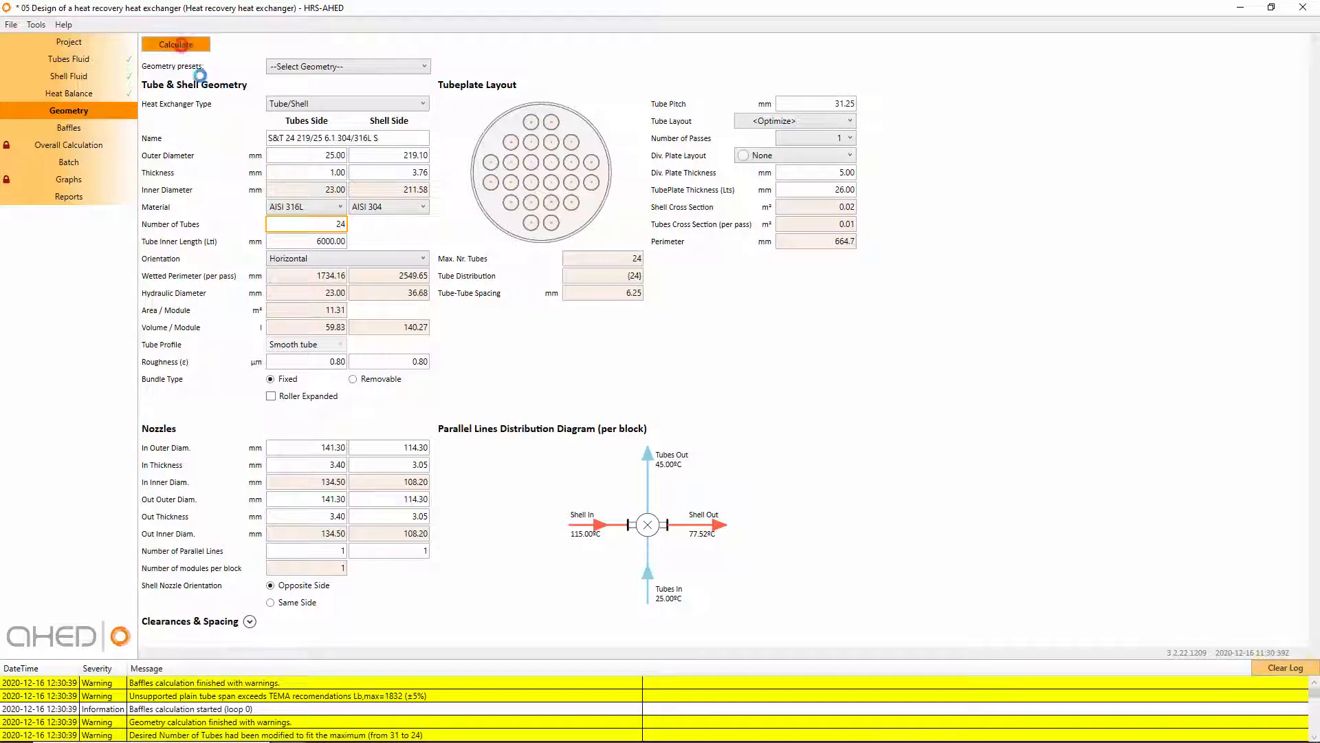
key(ctrl+a)
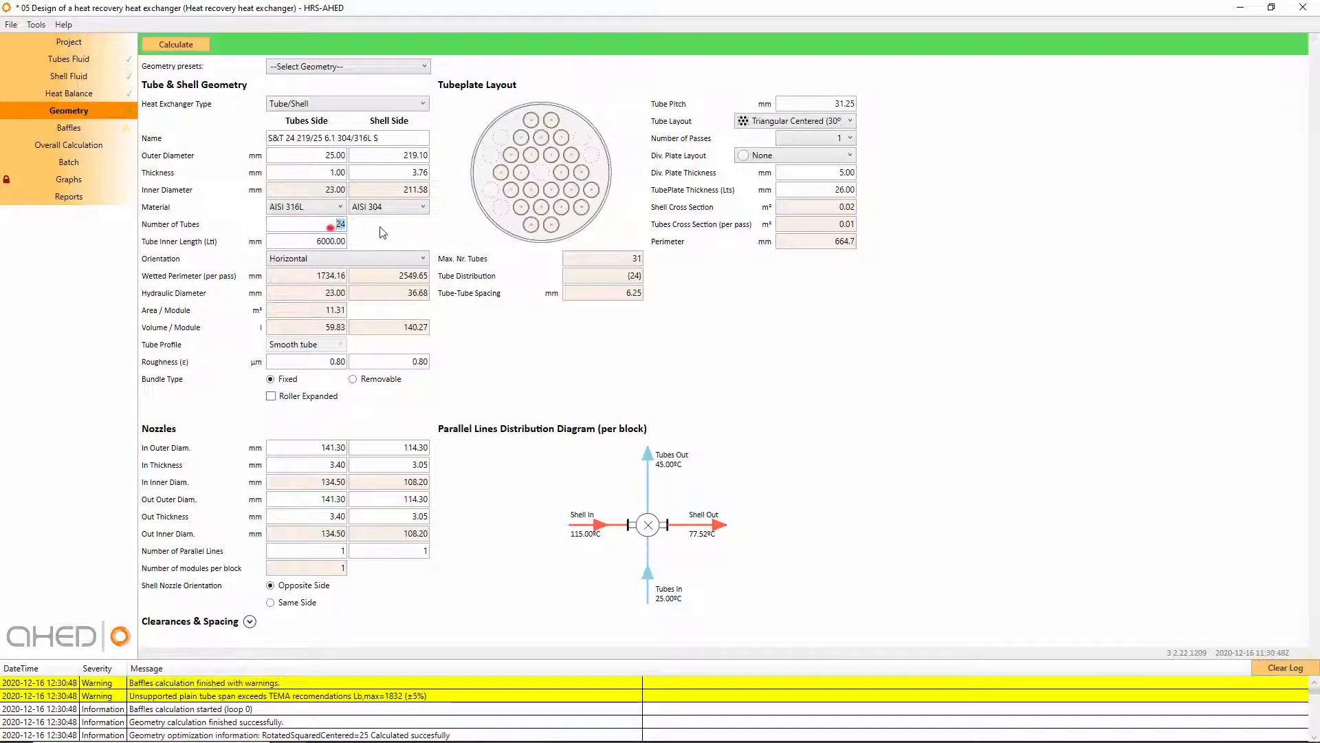
text(31)
click(193, 45)
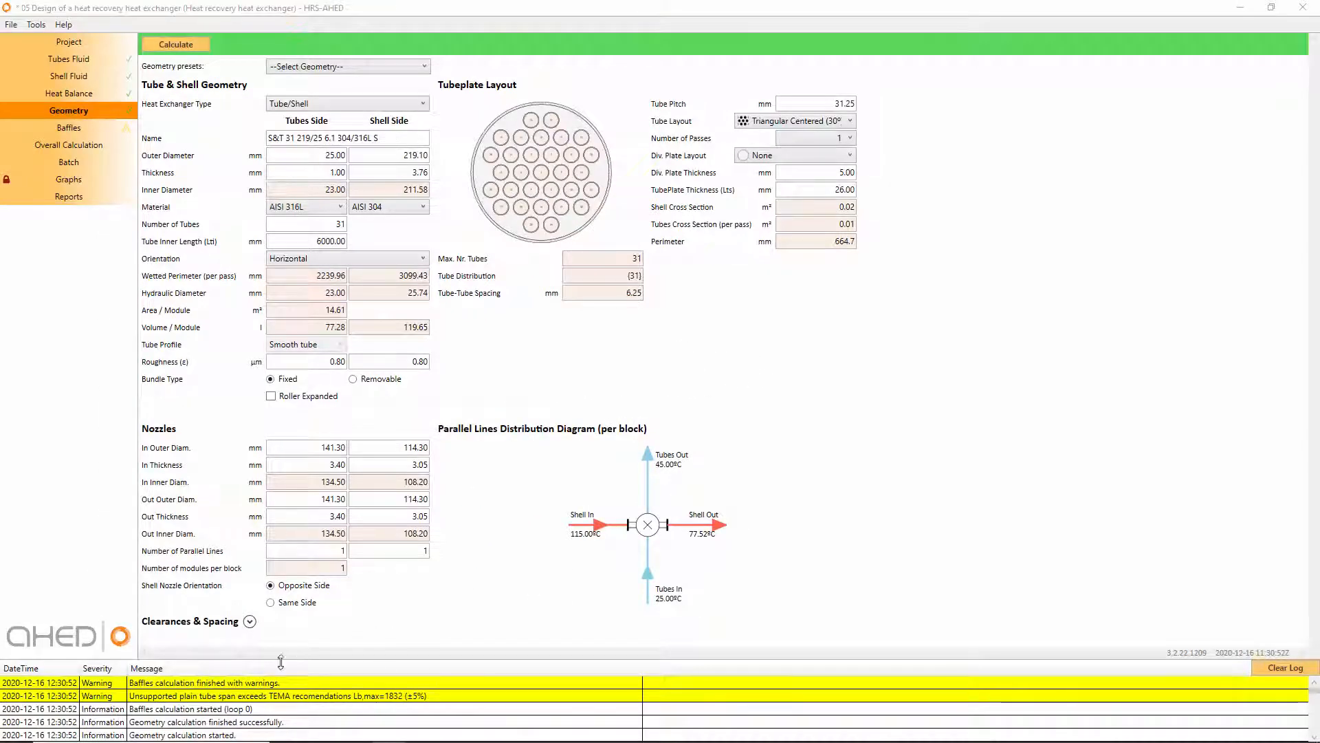
Step: Set the baffles to Standard heat transfer with SUPPORT baffles only, with inlet and outlet baffle spacing of 850 mm
click(97, 125)
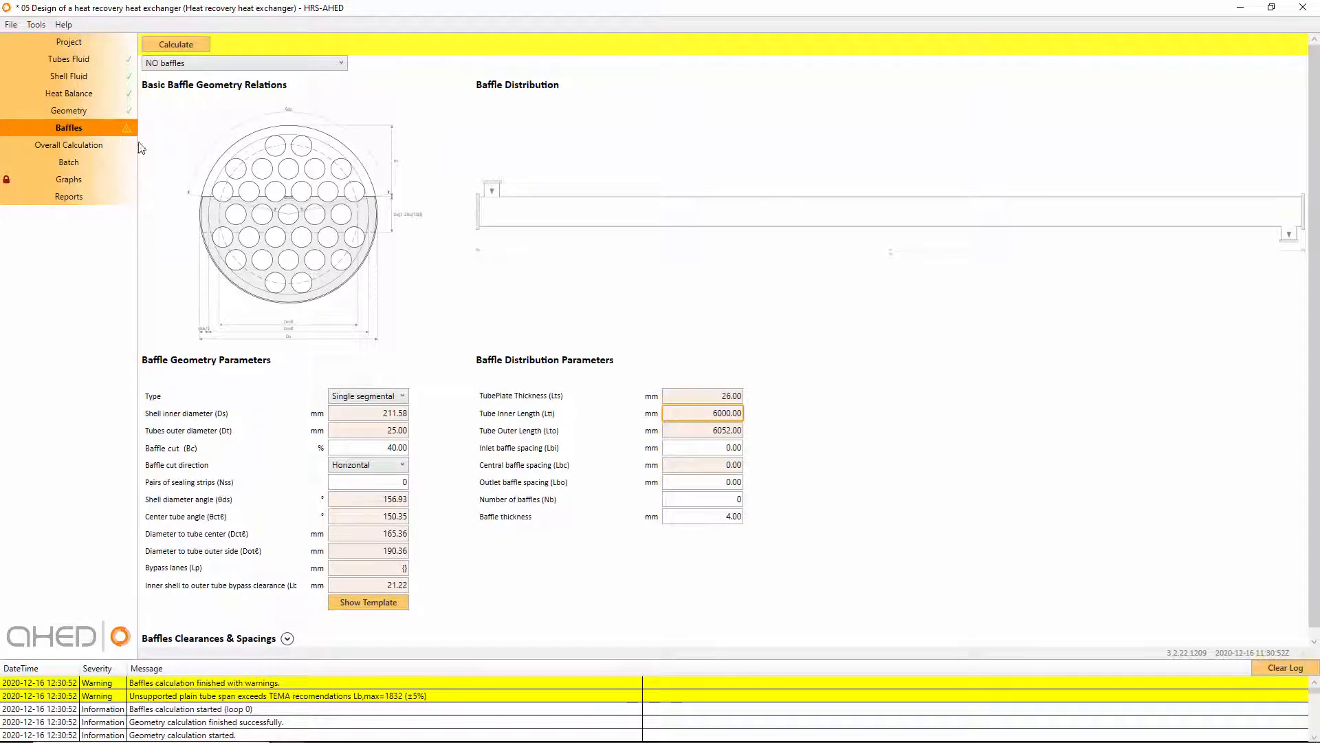
click(241, 61)
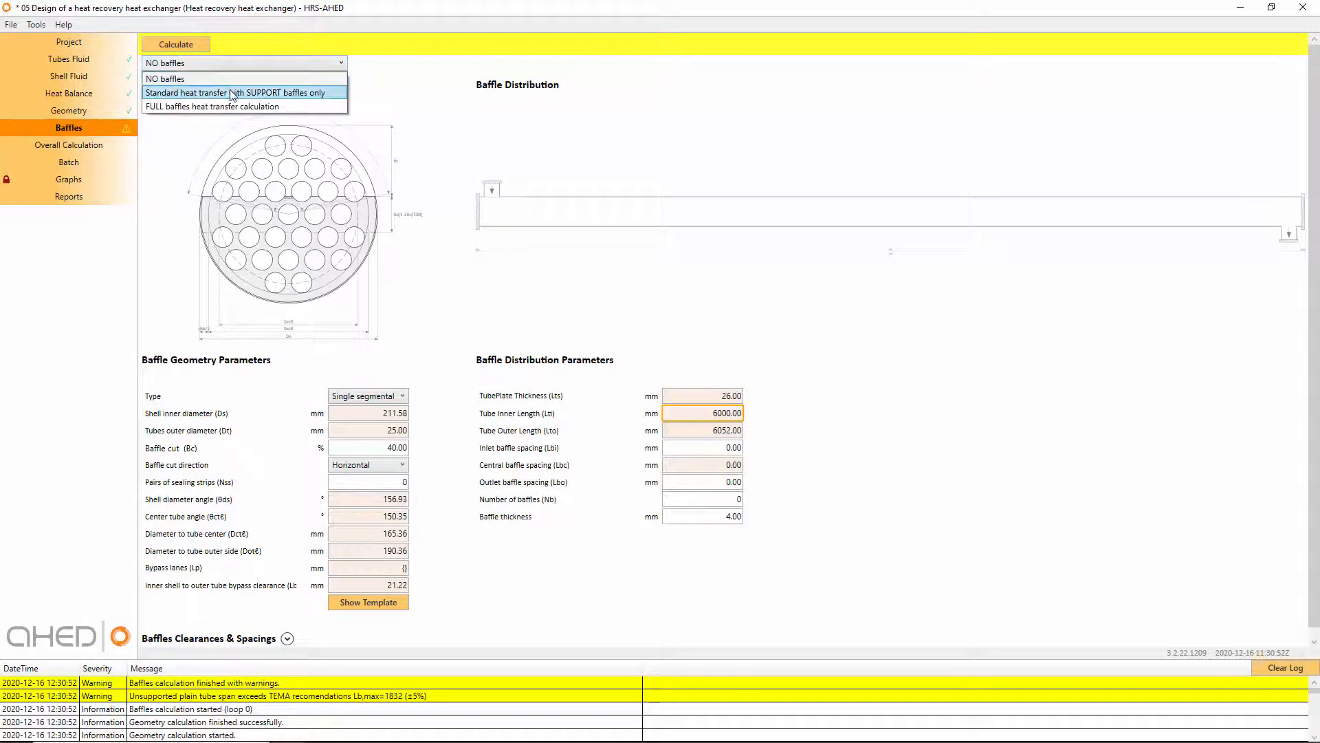
click(232, 93)
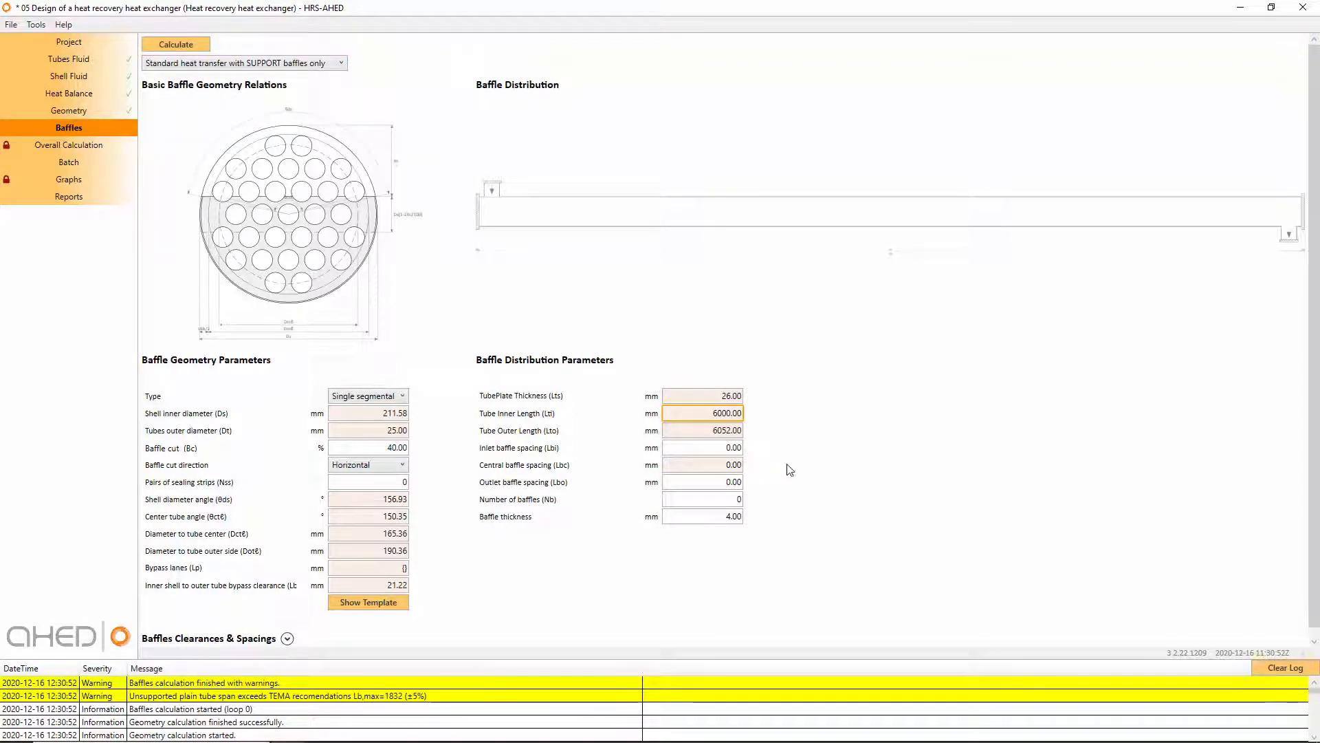
double_click(731, 448)
text(850)
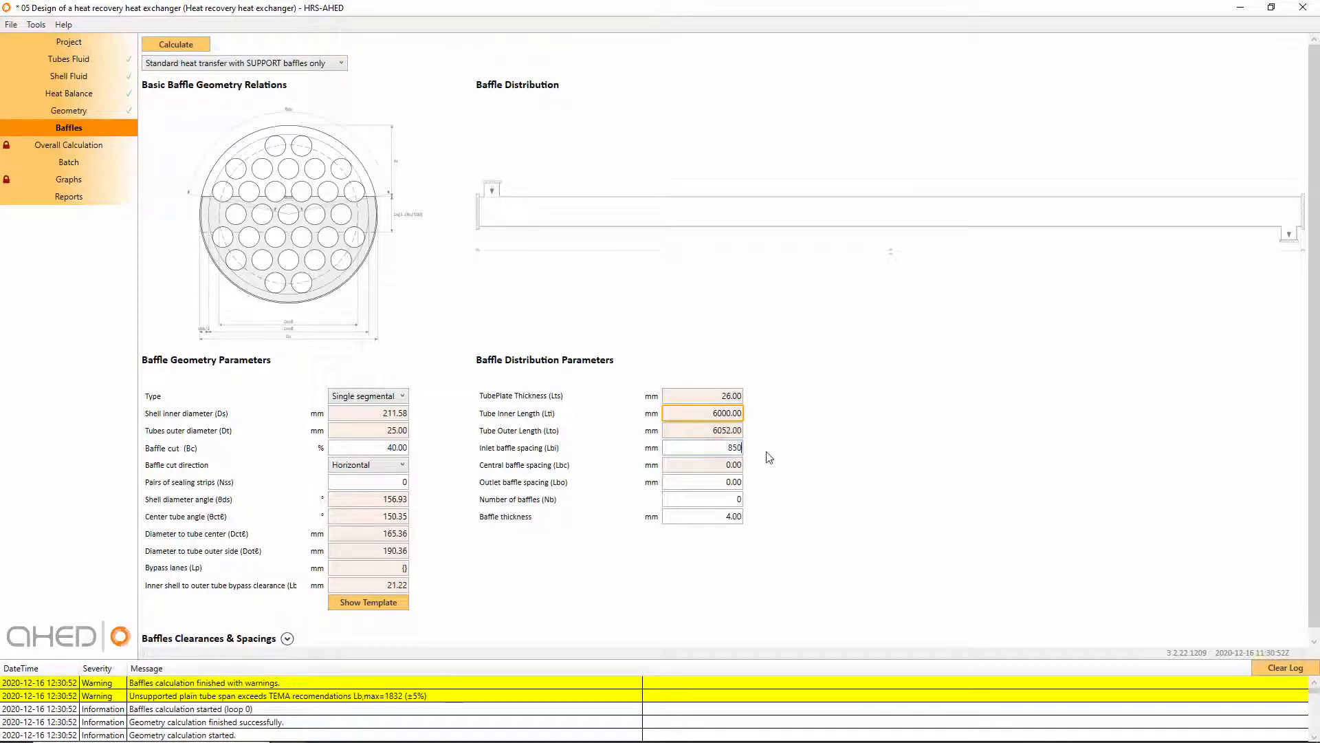
double_click(726, 482)
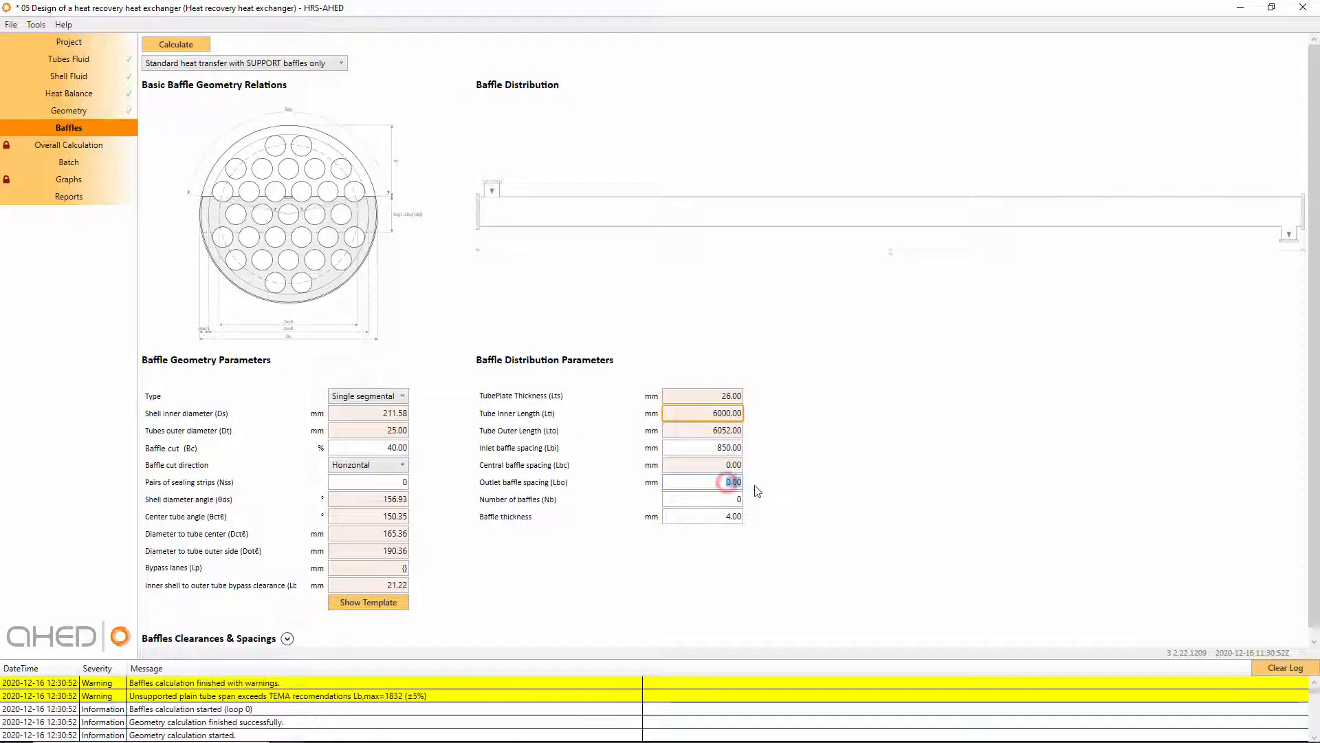
text(850)
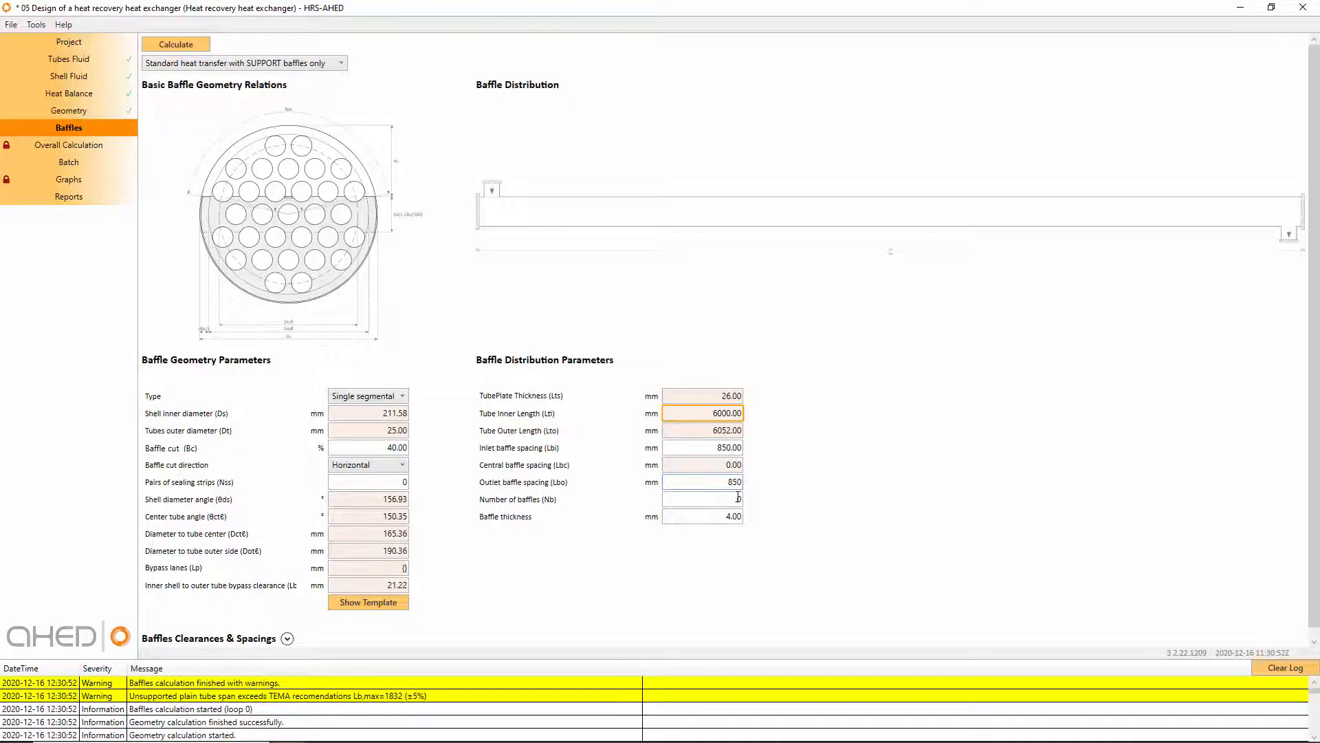
Step: Set the number of baffles to 6, keep the 40% baffle cut, and calculate the baffles
click(737, 496)
text(6)
drag(389, 445, 410, 449)
click(454, 299)
click(196, 43)
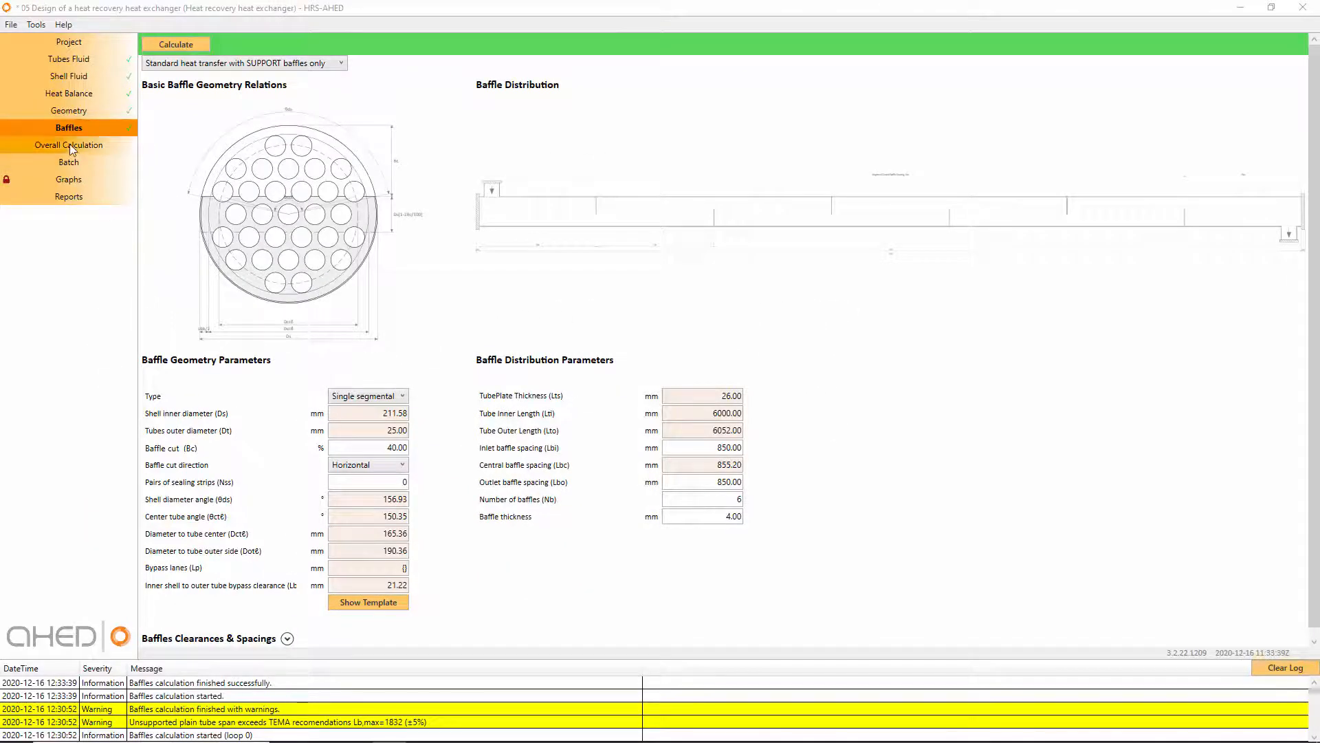
Step: Run the overall calculation for the exchanger with support baffles
click(70, 146)
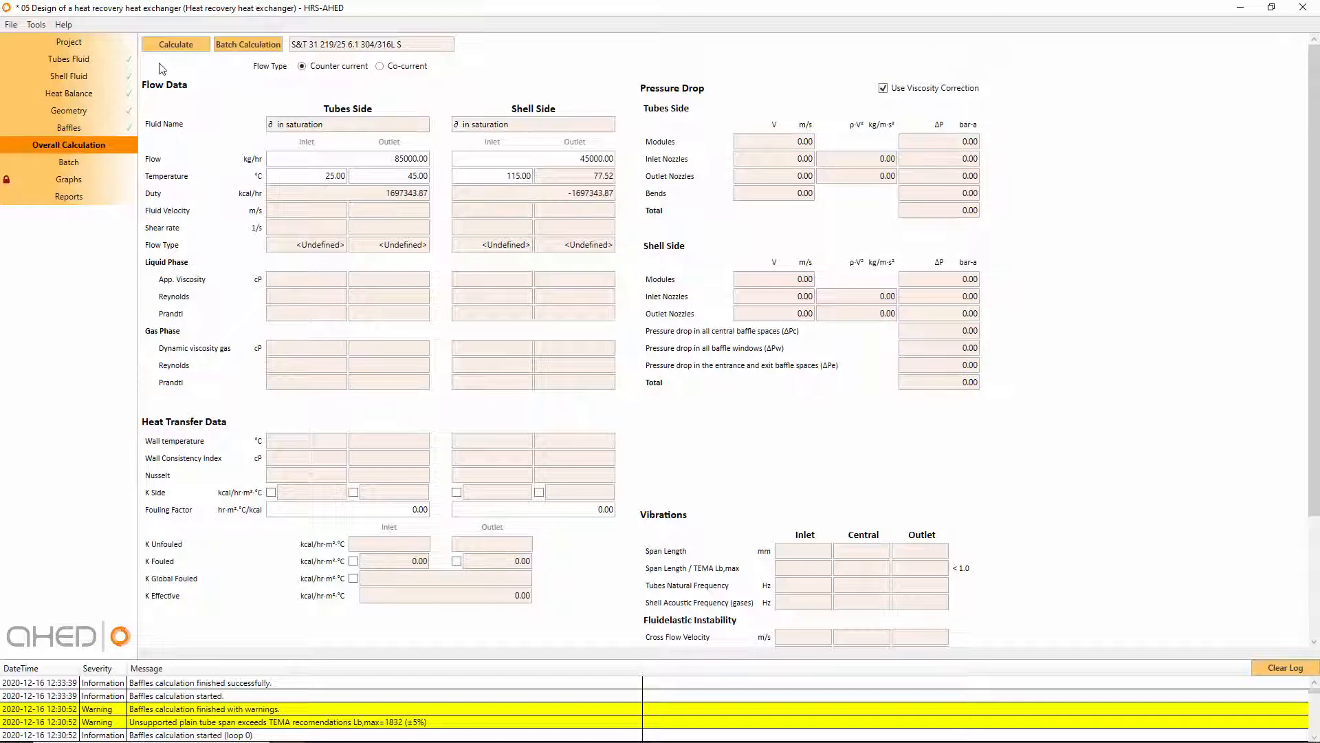
click(158, 43)
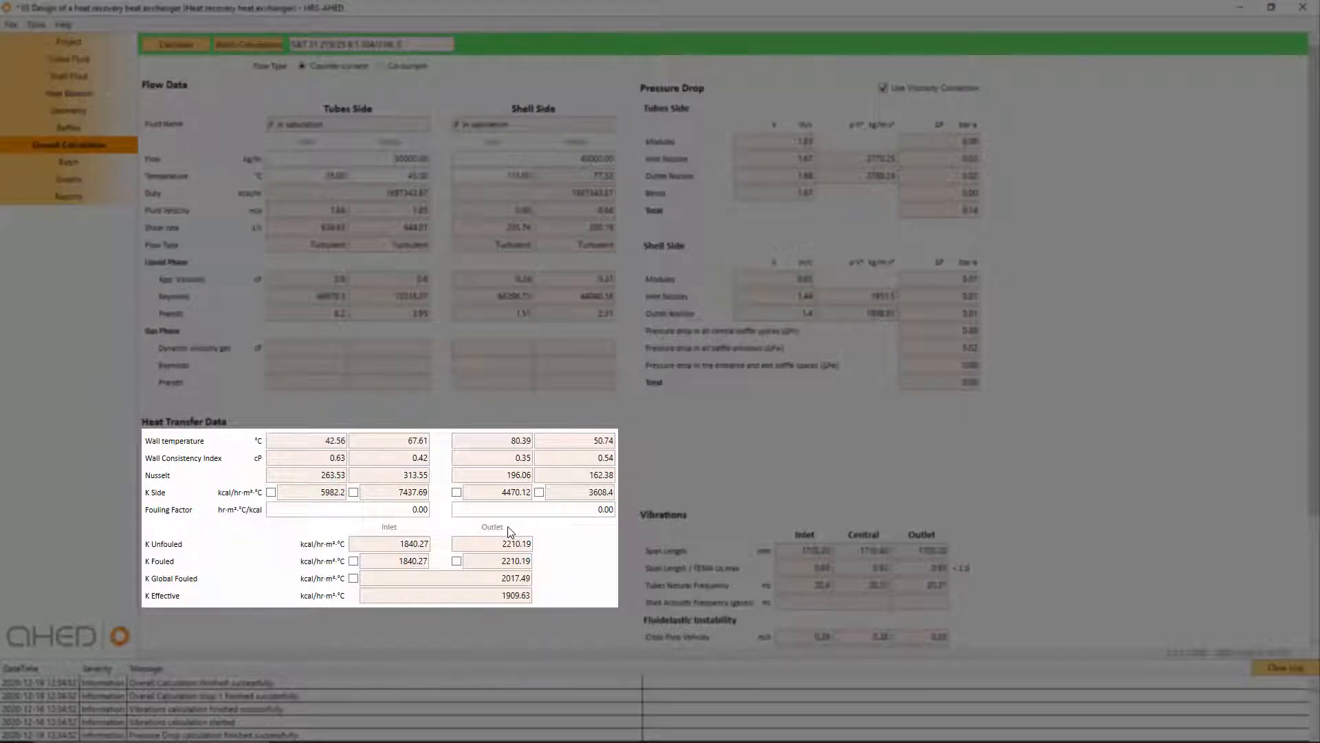
Step: Review the overall results: heat transfer coefficients, excess area, pressure drops on both sides and vibrations
scroll(482, 441, down, 4)
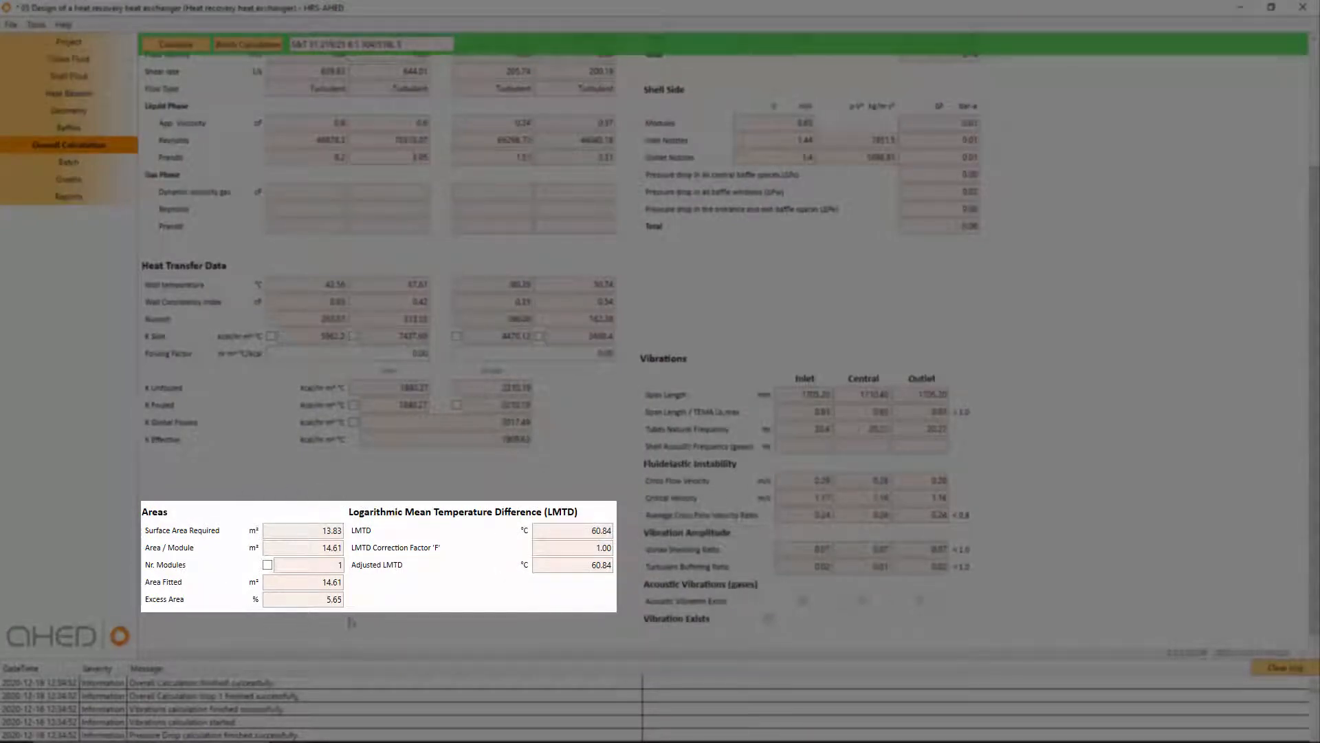
drag(313, 599, 349, 596)
click(392, 596)
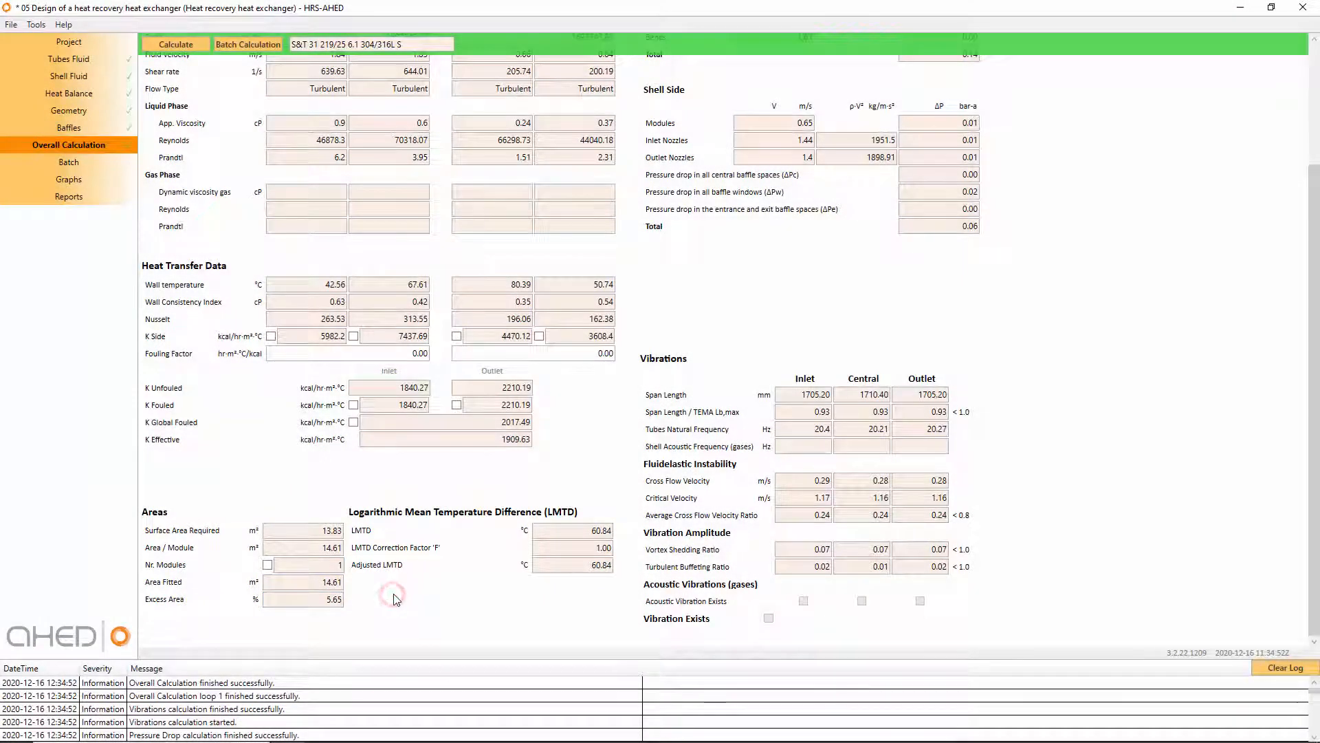
scroll(482, 584, up, 5)
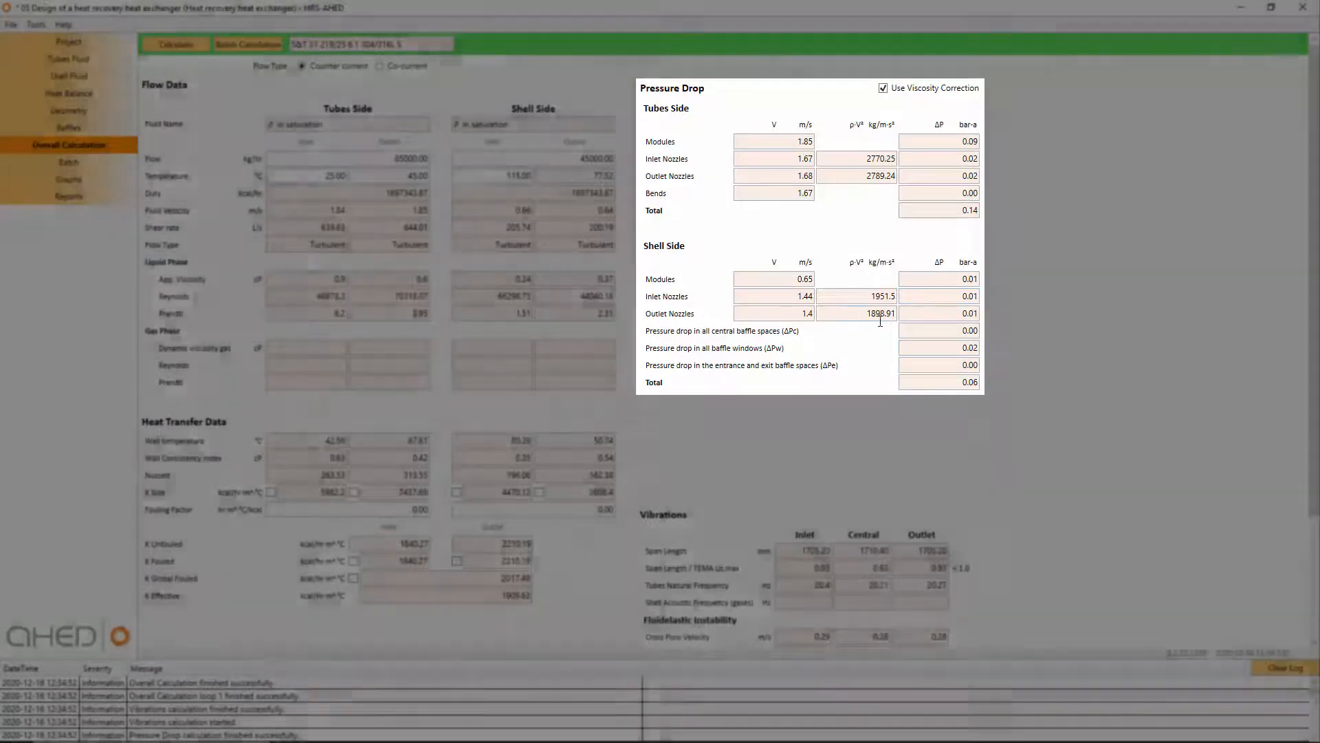
scroll(936, 330, down, 3)
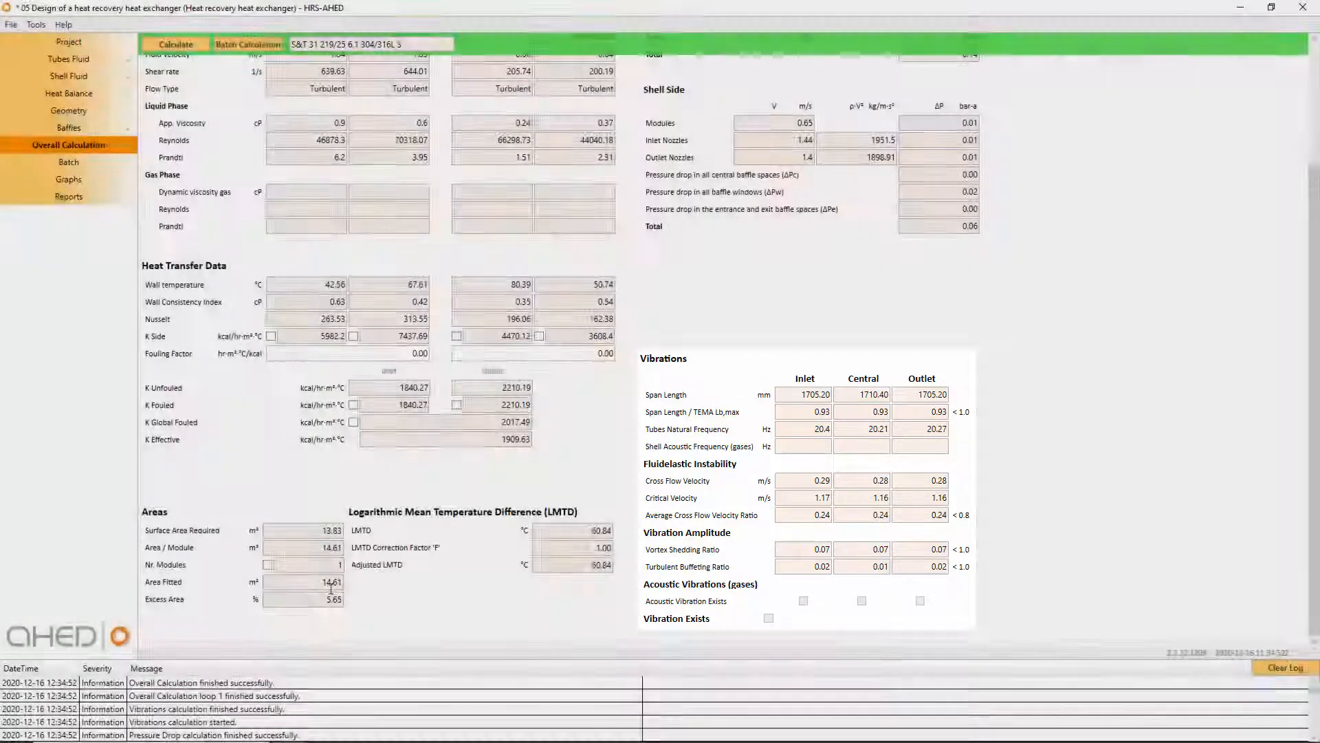
click(323, 599)
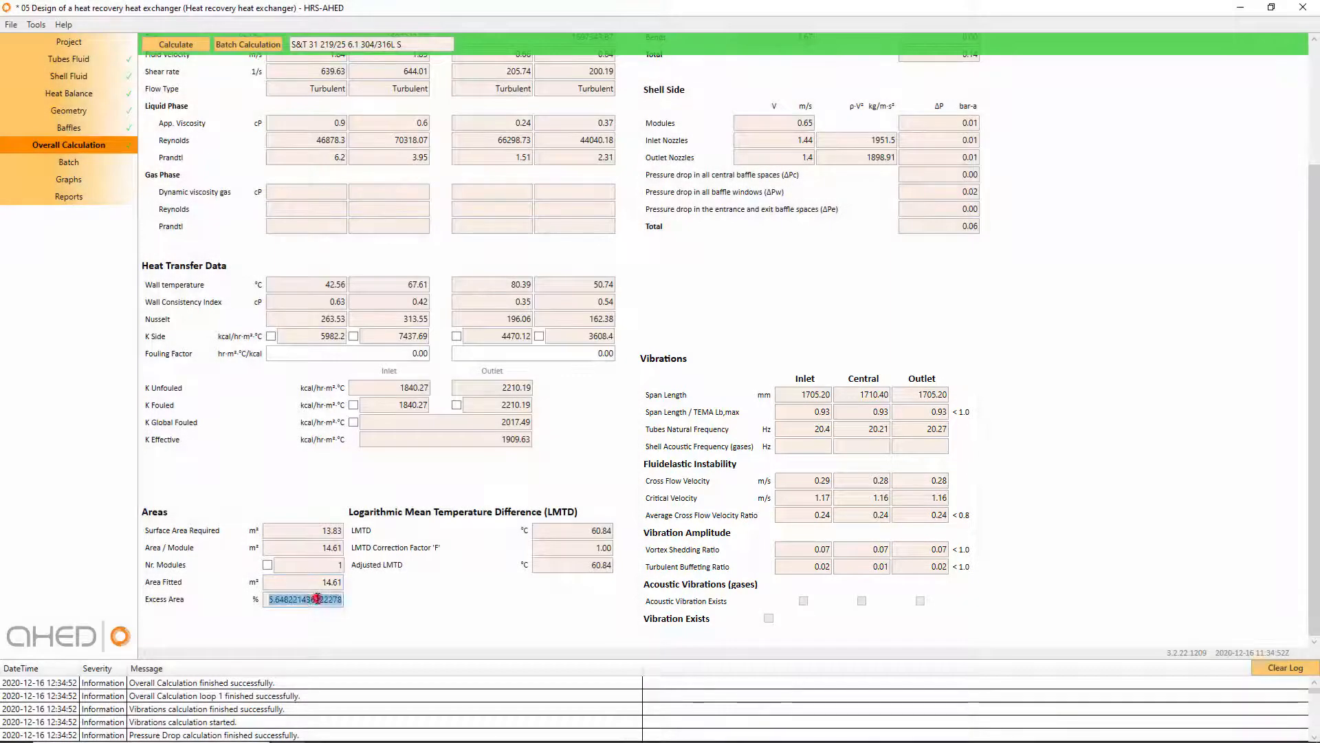
click(451, 592)
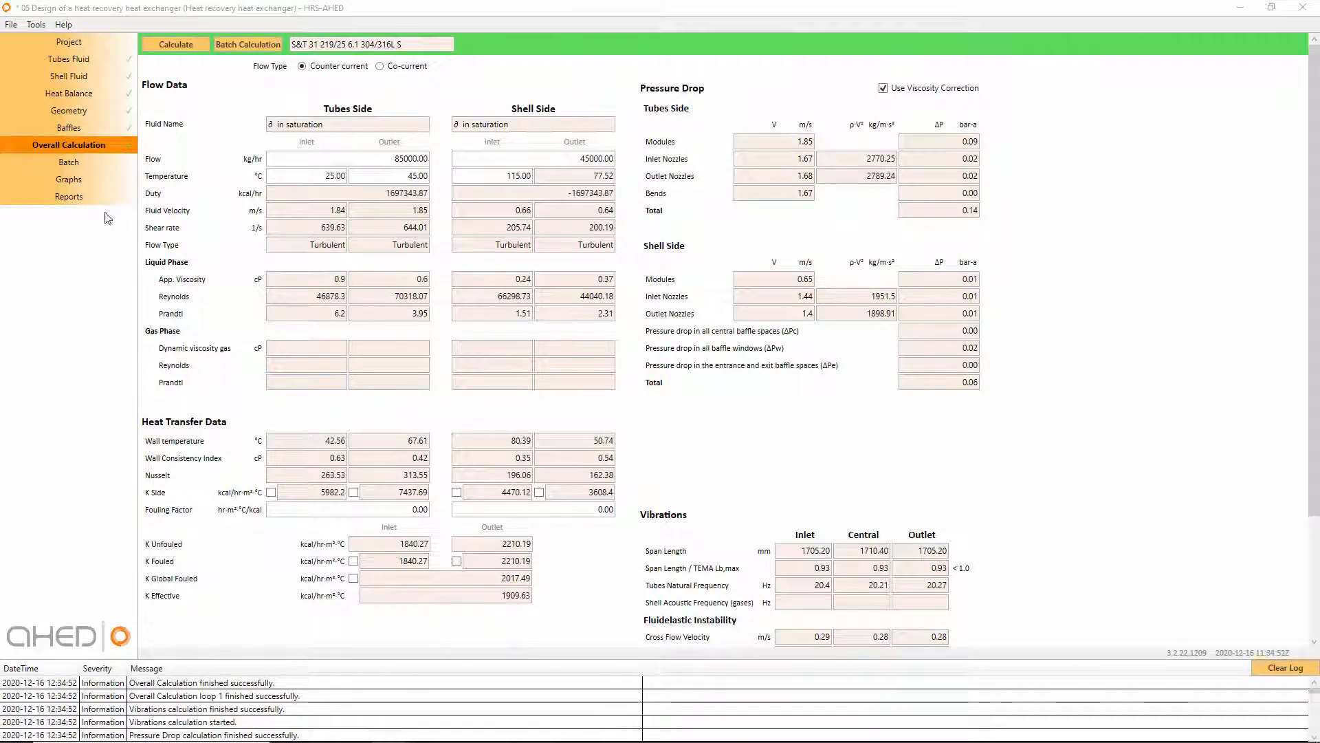
Step: Switch the baffles to FULL baffles heat transfer calculation and set the baffle cut to 25%
click(76, 127)
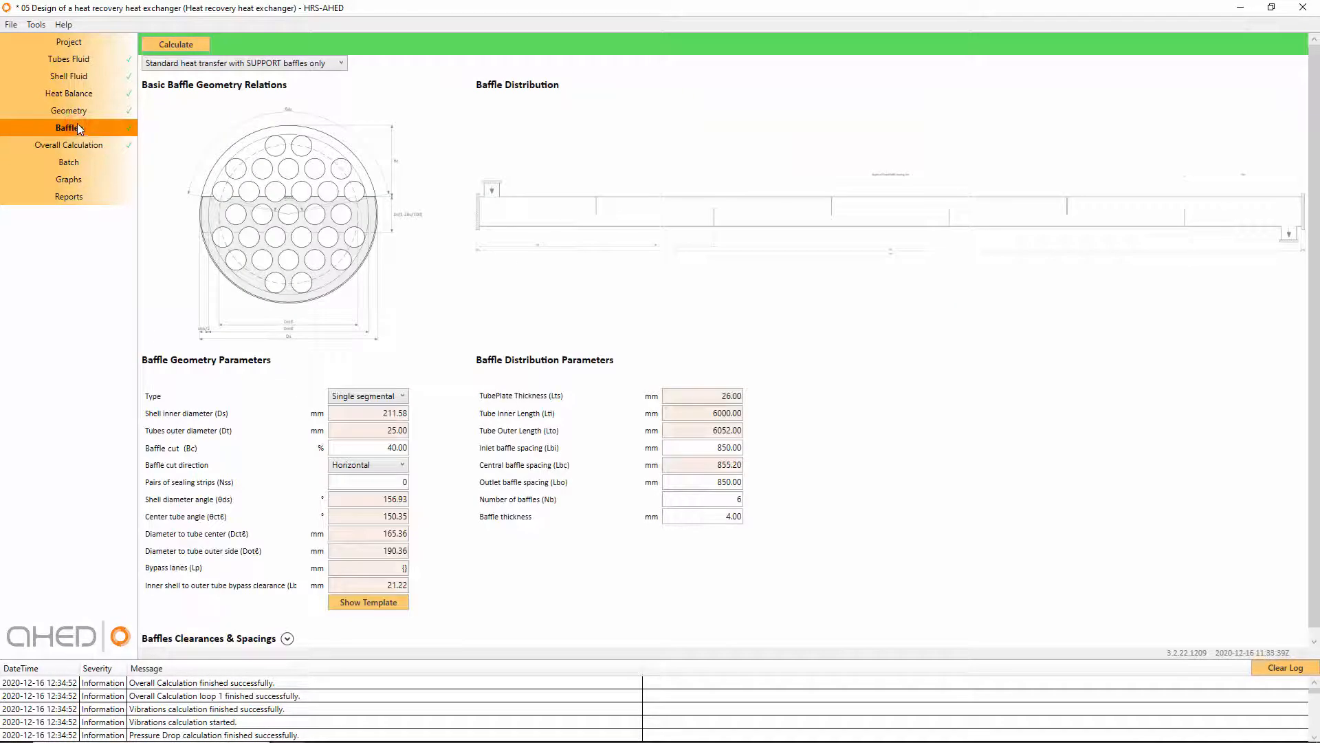
click(270, 63)
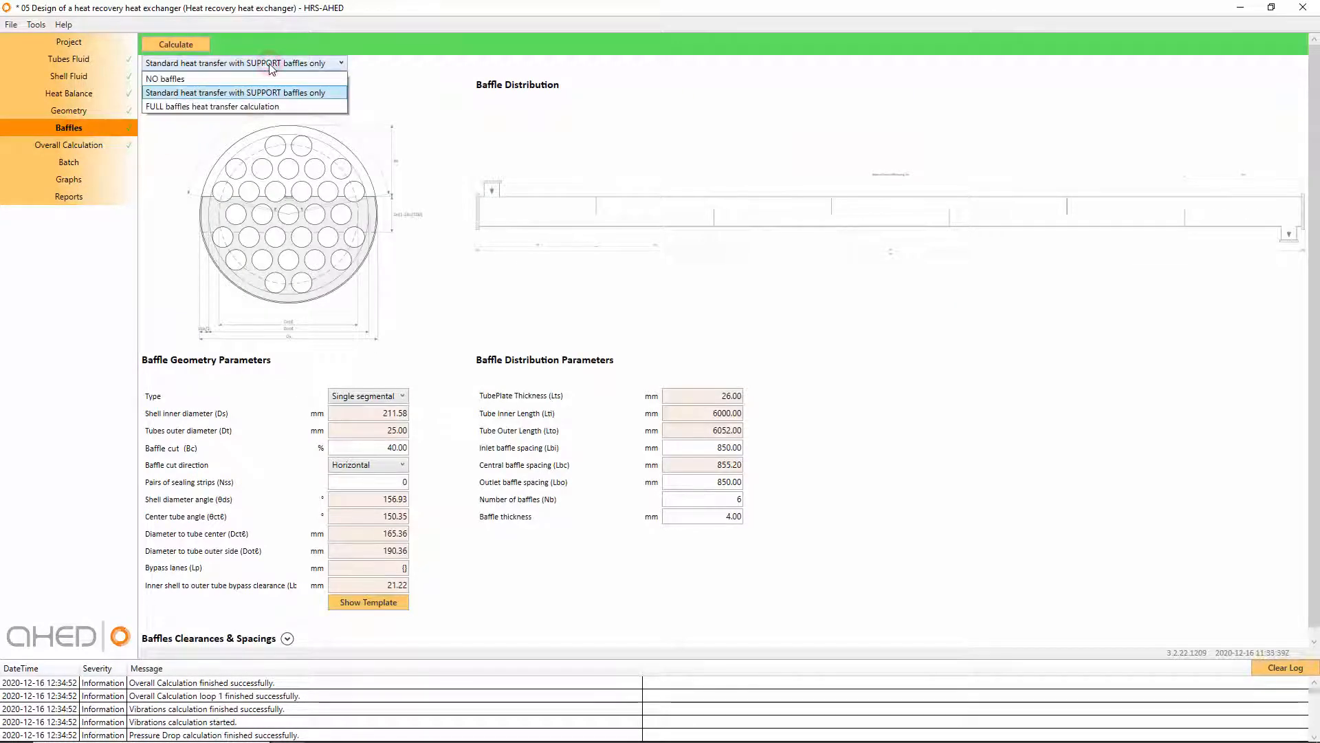
click(252, 107)
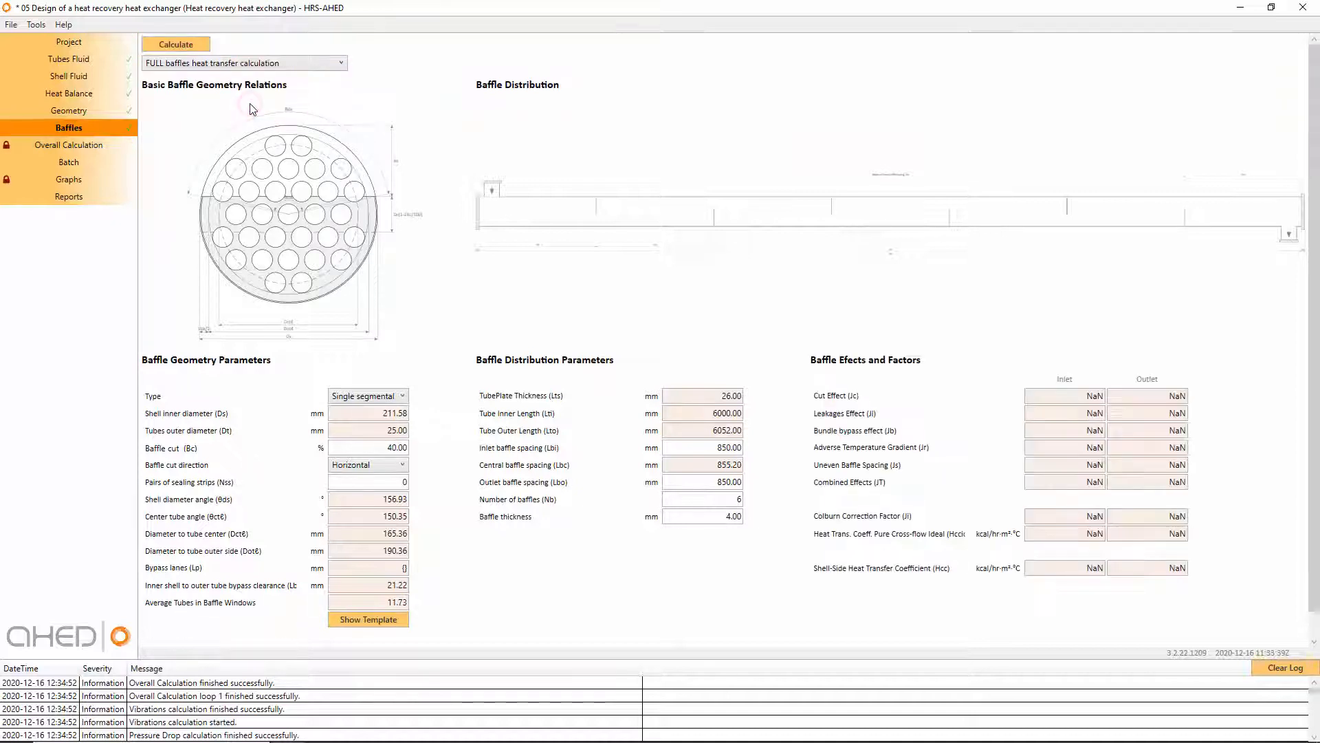
double_click(377, 447)
text(25)
Step: Set the inlet and outlet baffle spacing to 207 mm and the number of baffles to 28, and calculate the baffles
double_click(720, 451)
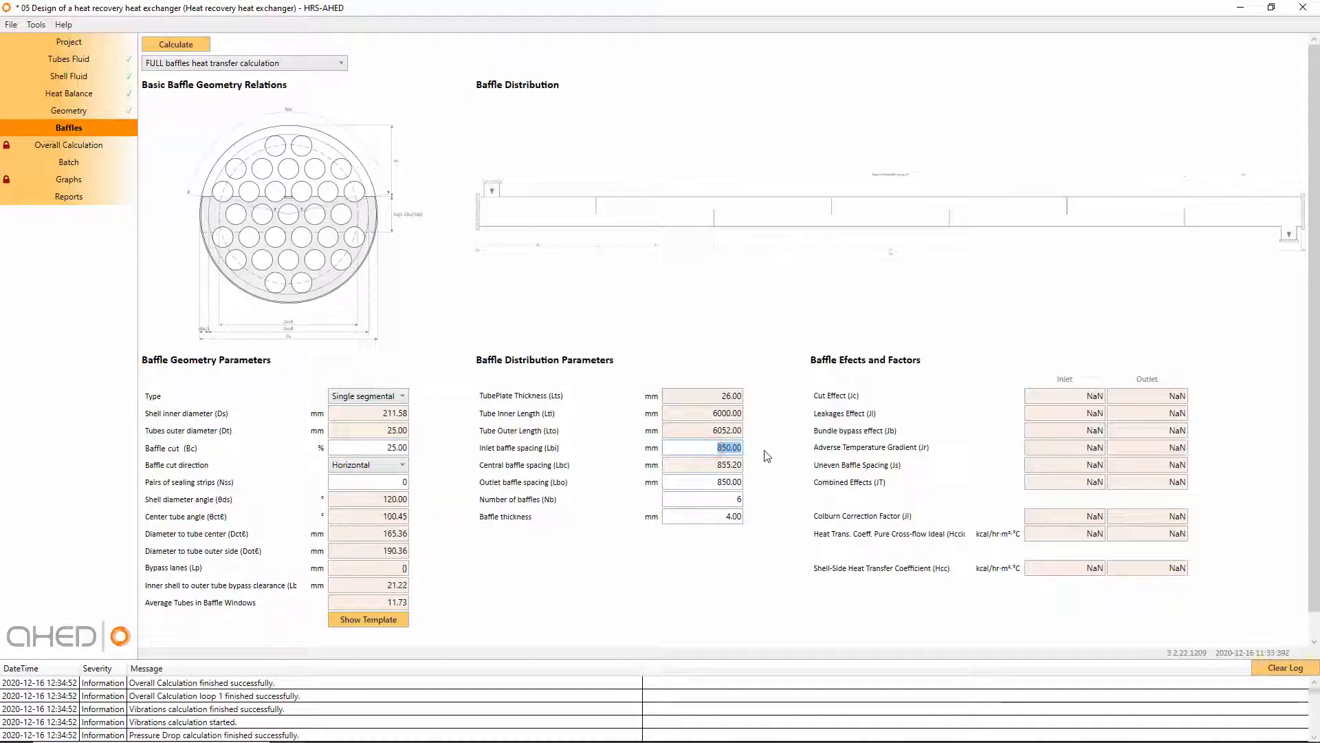
text(207)
double_click(713, 482)
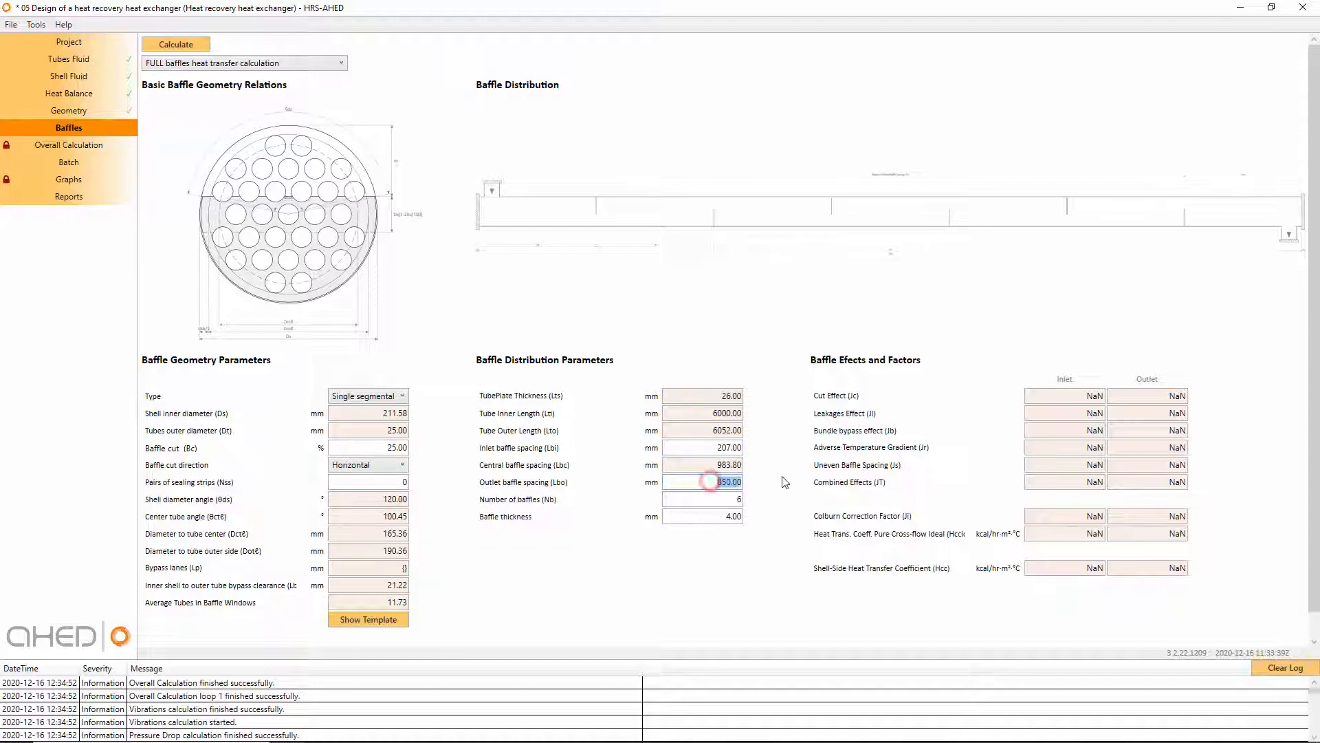
text(207)
key(Tab)
text(28)
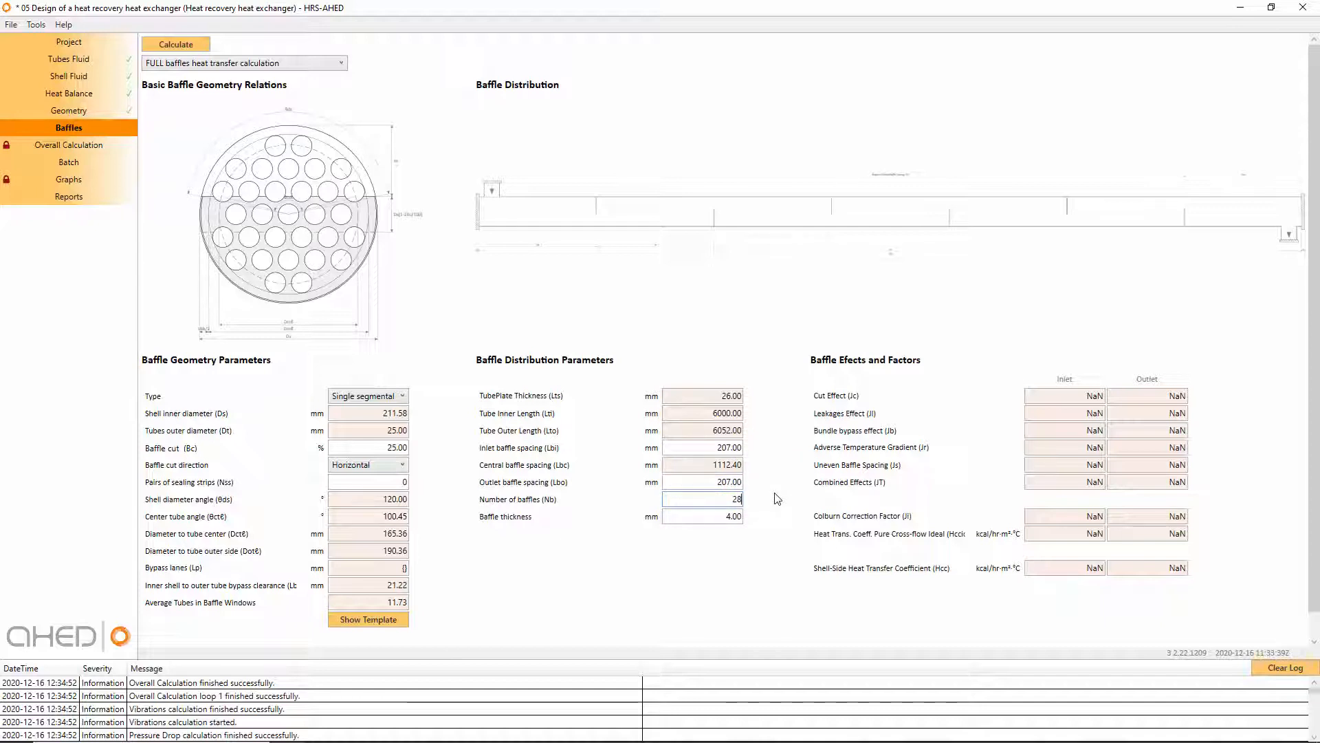
click(171, 46)
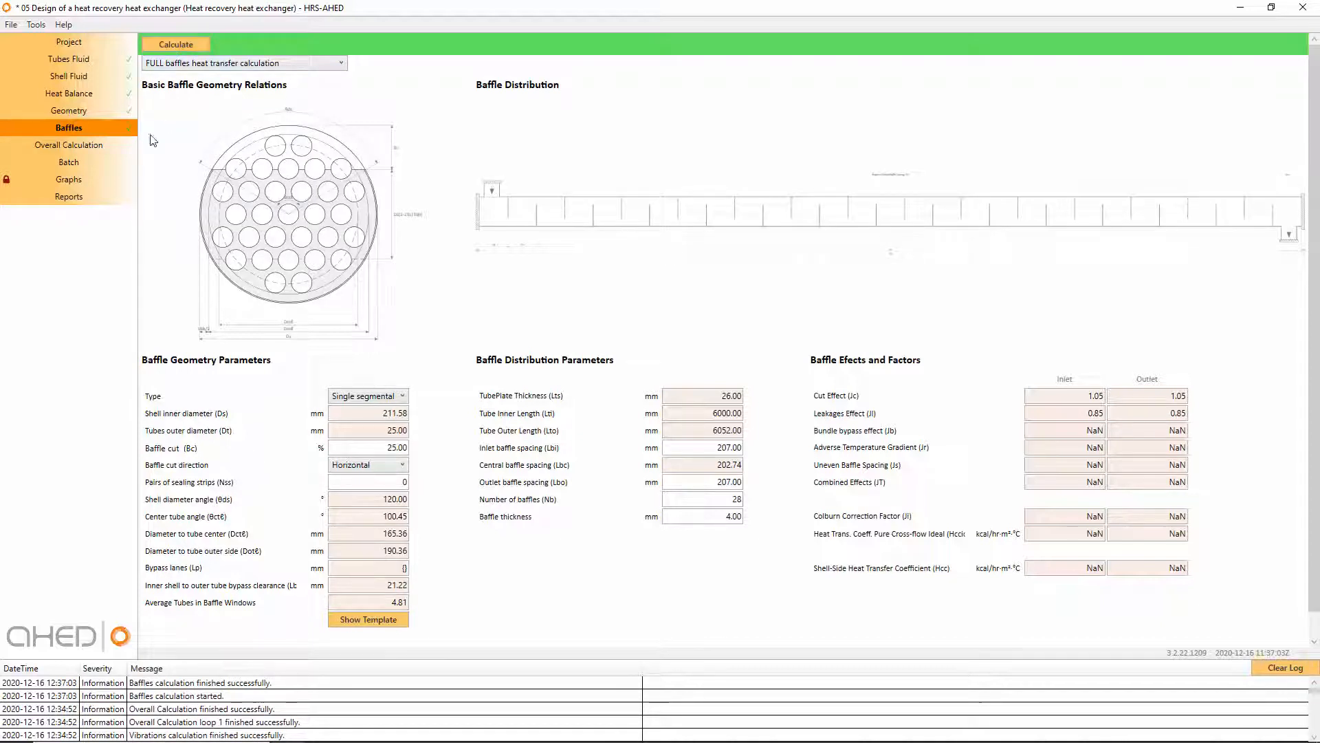
Step: Rerun the overall calculation with the full baffles heat transfer setup
click(93, 146)
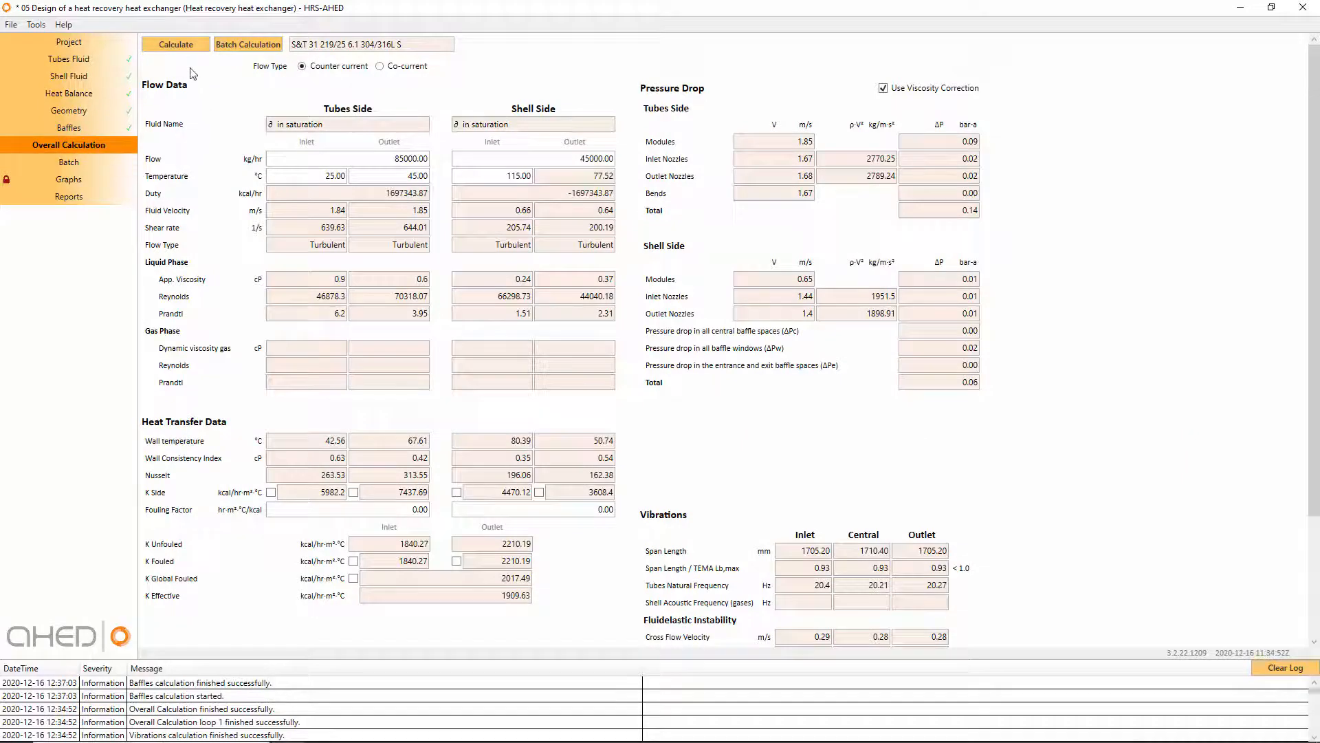
click(180, 45)
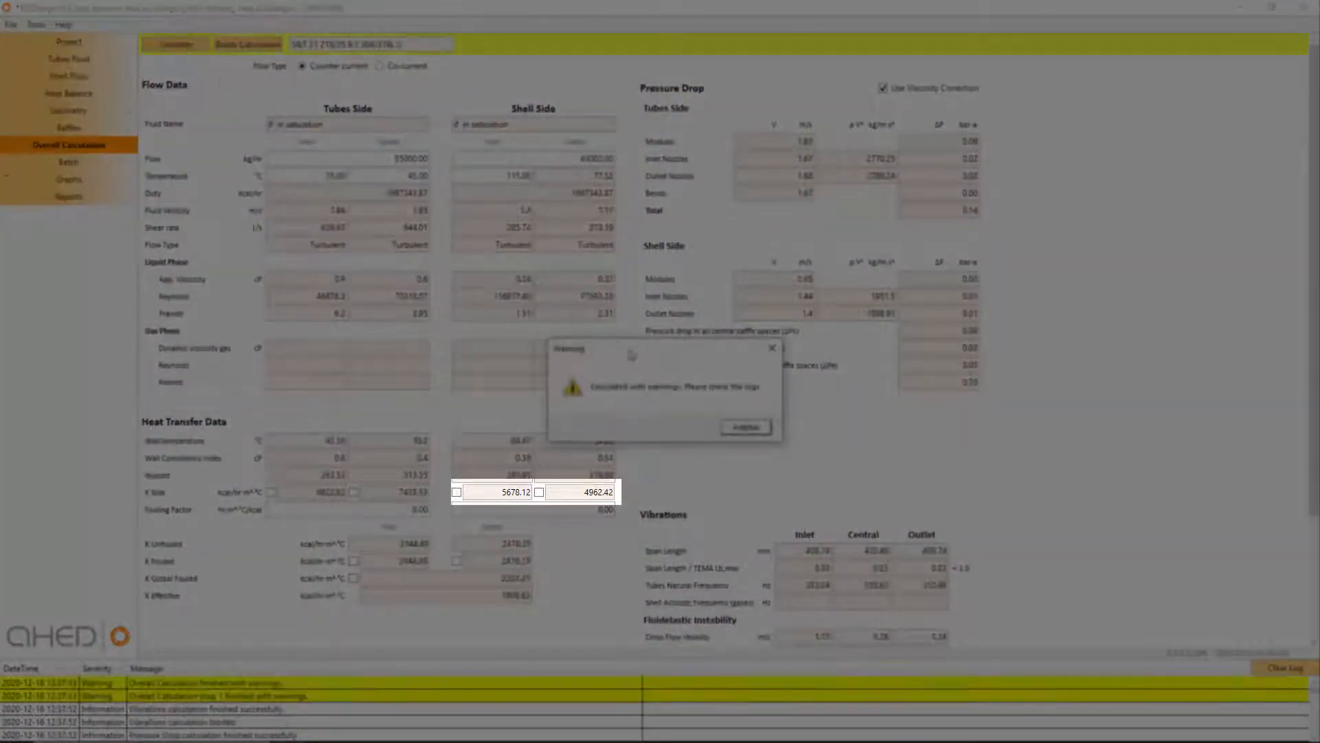
Step: Dismiss the calculation warning and check the excess area and the total tube-side and shell-side pressure drops for the full baffles design
click(755, 428)
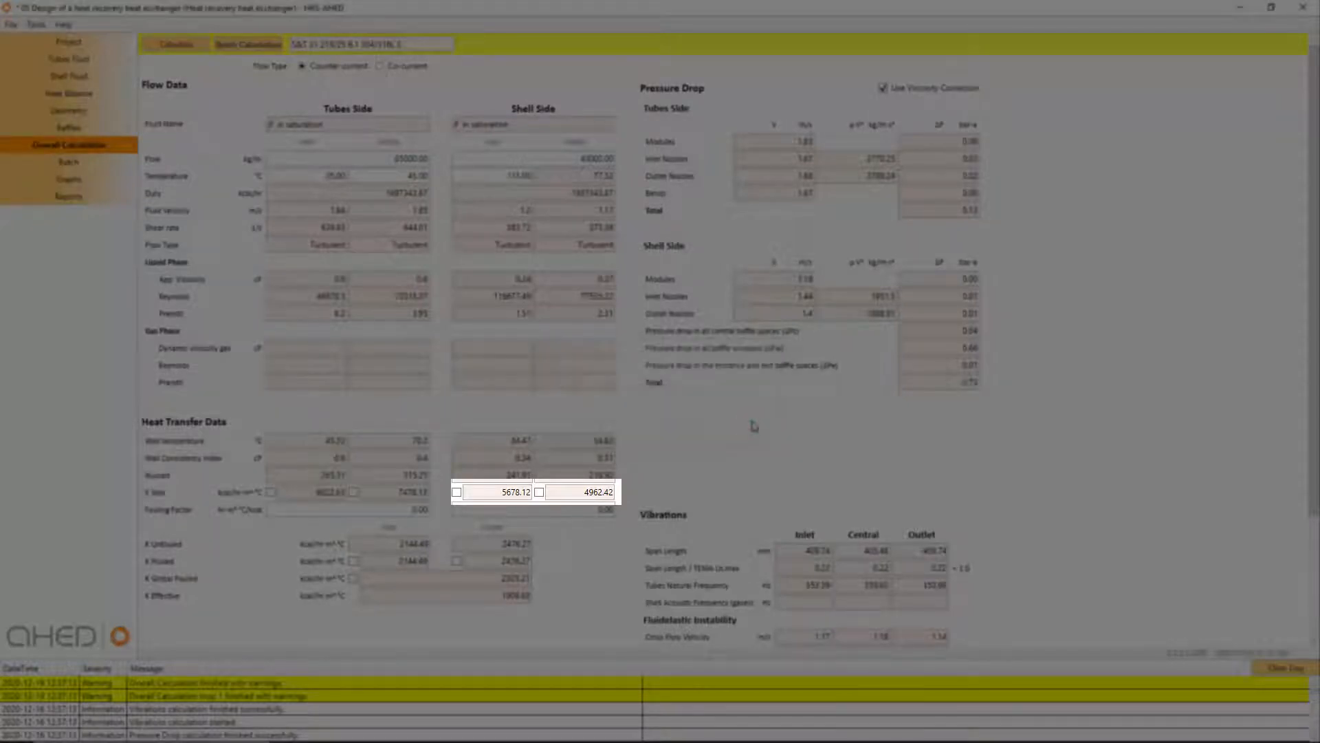
scroll(685, 399, down, 3)
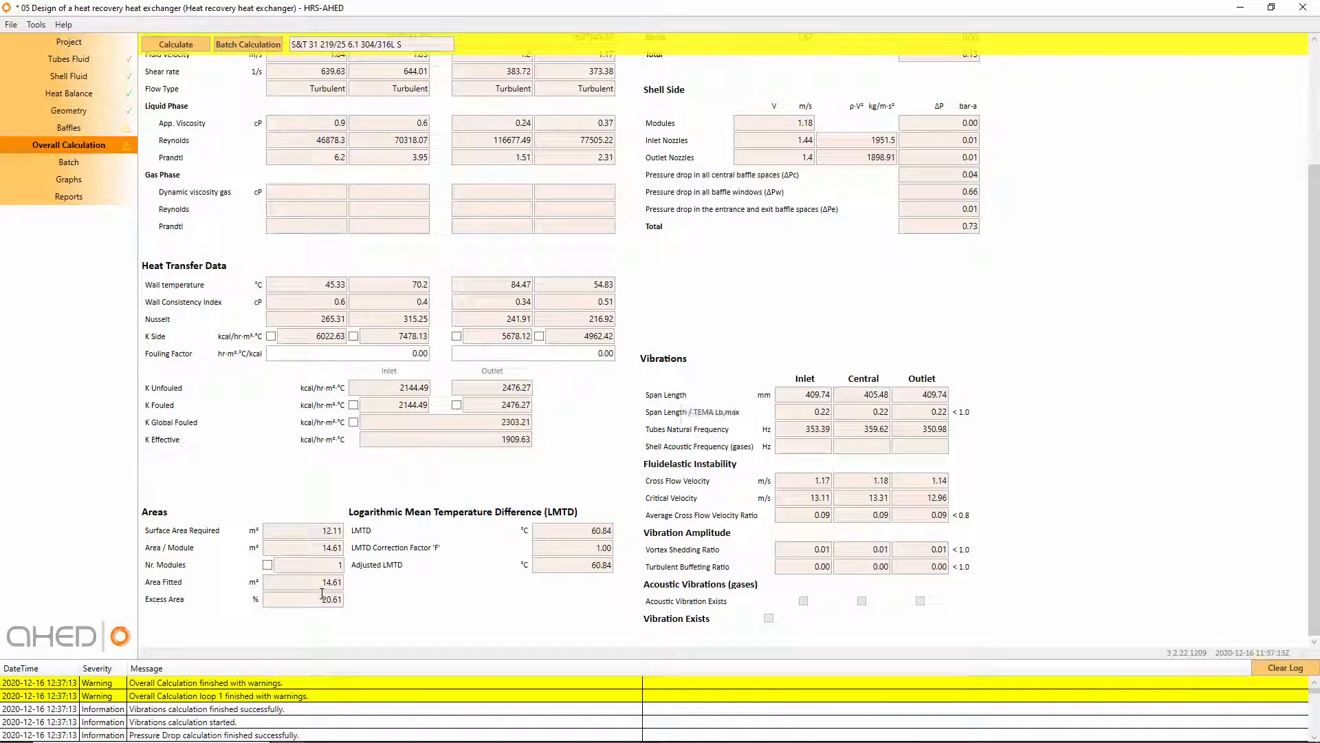
click(320, 599)
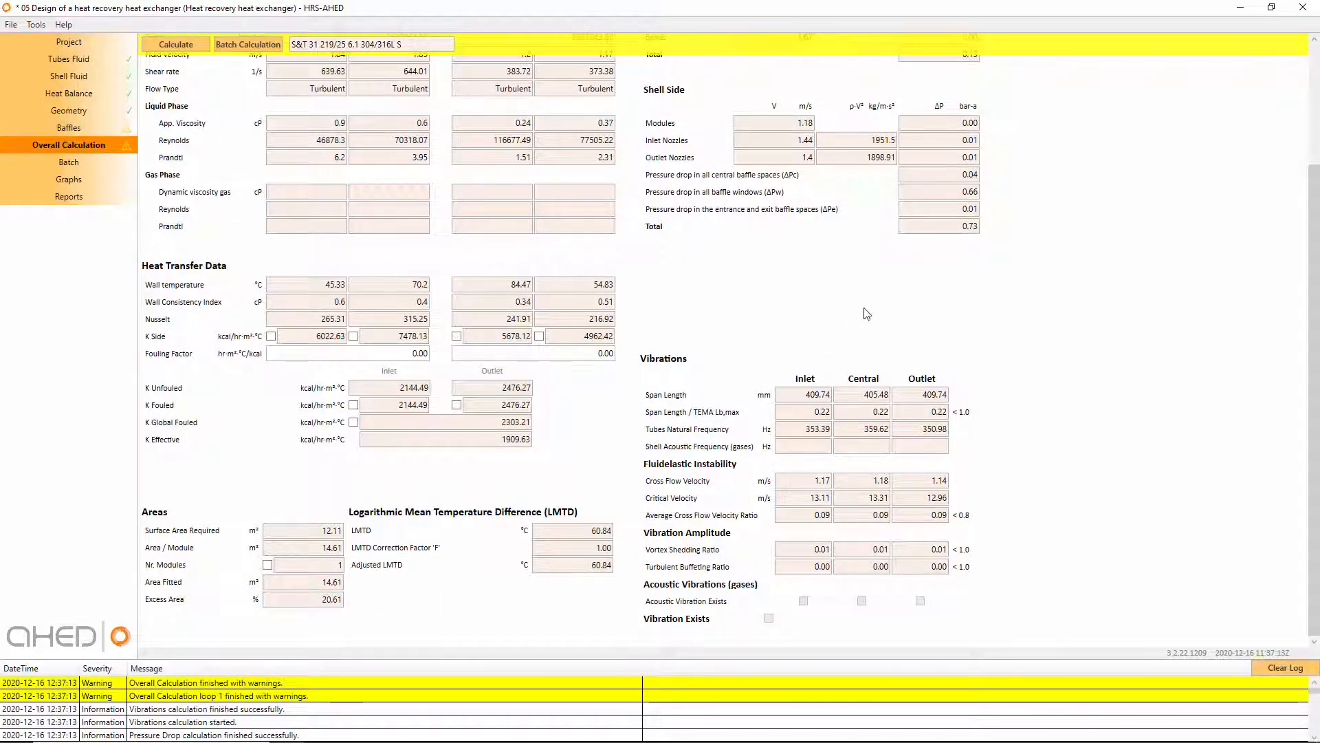
scroll(870, 313, up, 3)
click(954, 213)
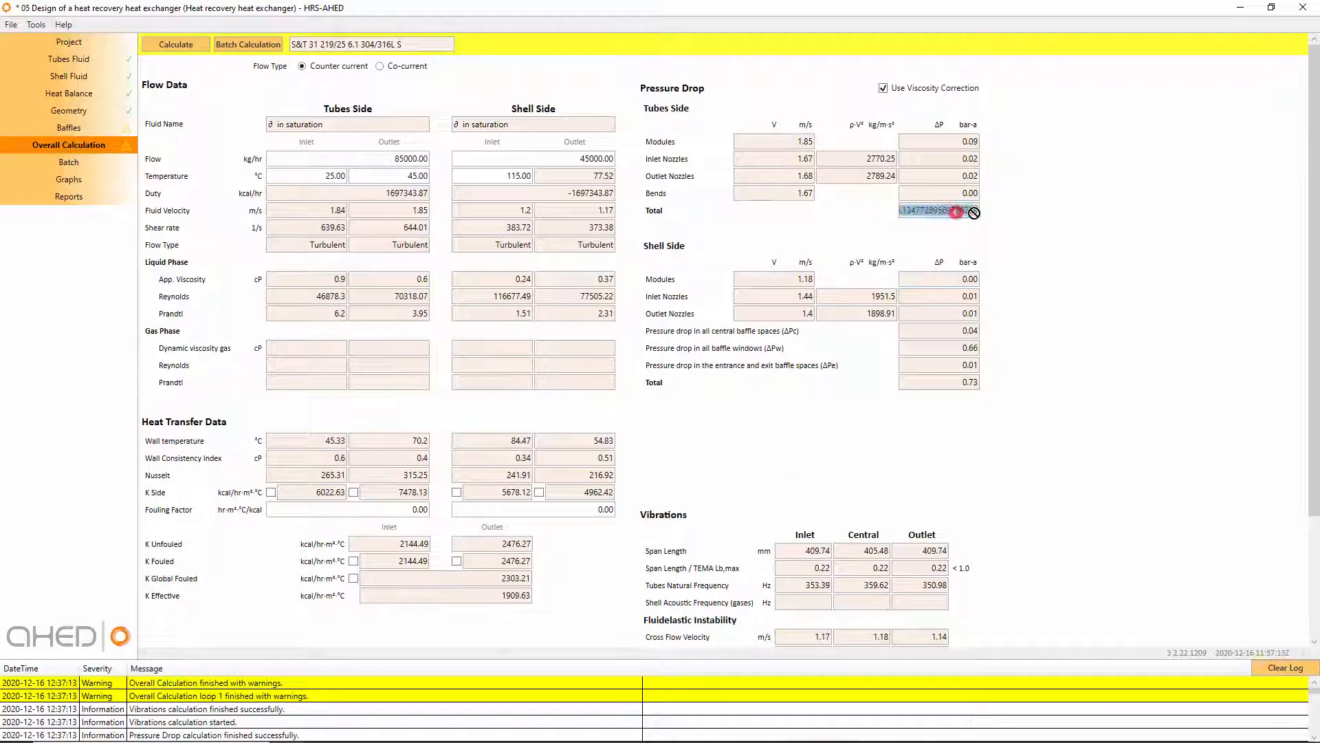
click(1043, 283)
click(946, 378)
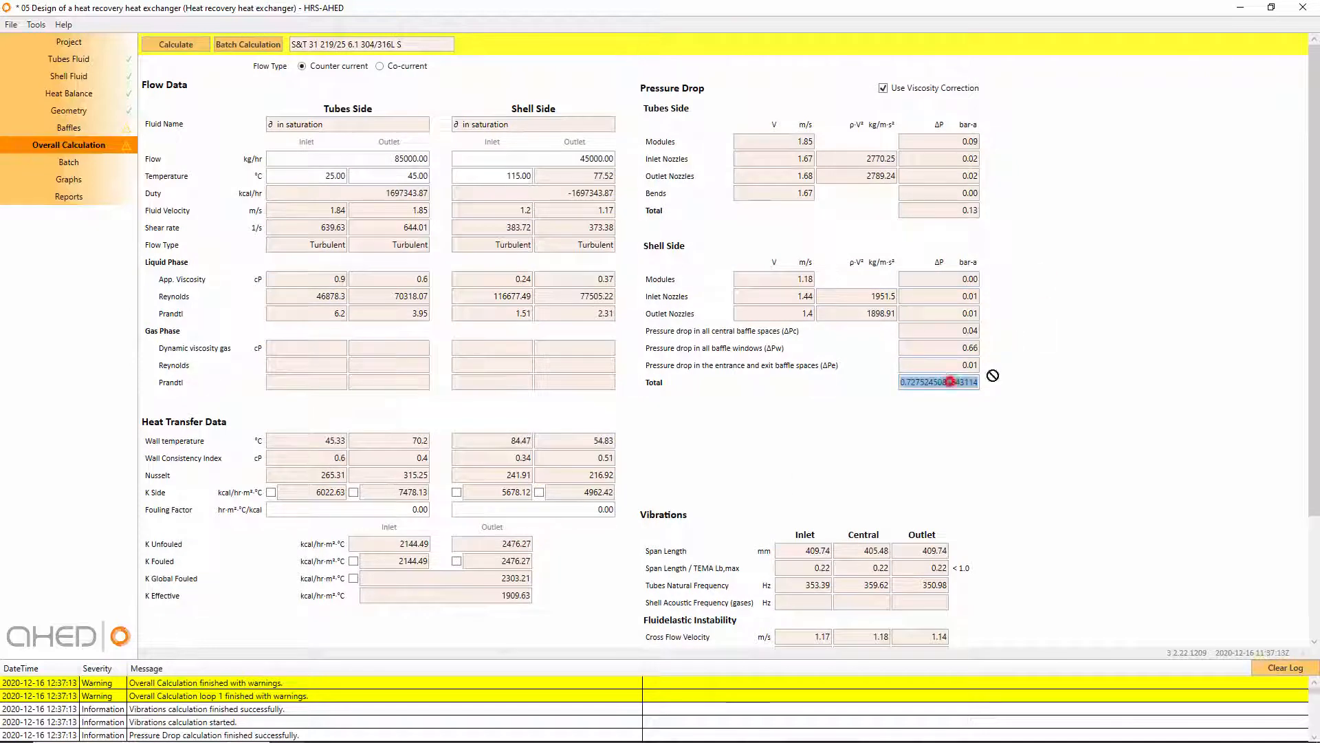
click(1015, 375)
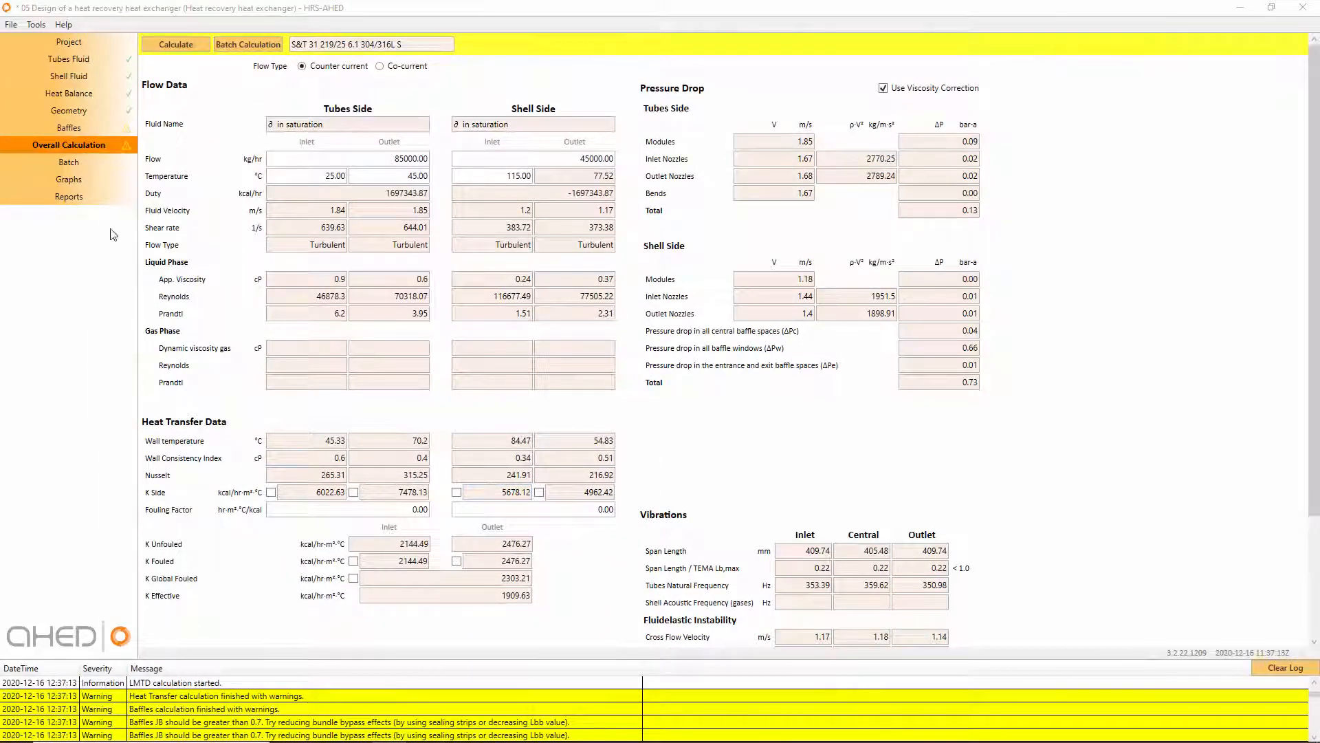
Step: Examine the temperature profile graph and the Nusselt-Reynolds graphs for the tubes side and shell side
click(84, 179)
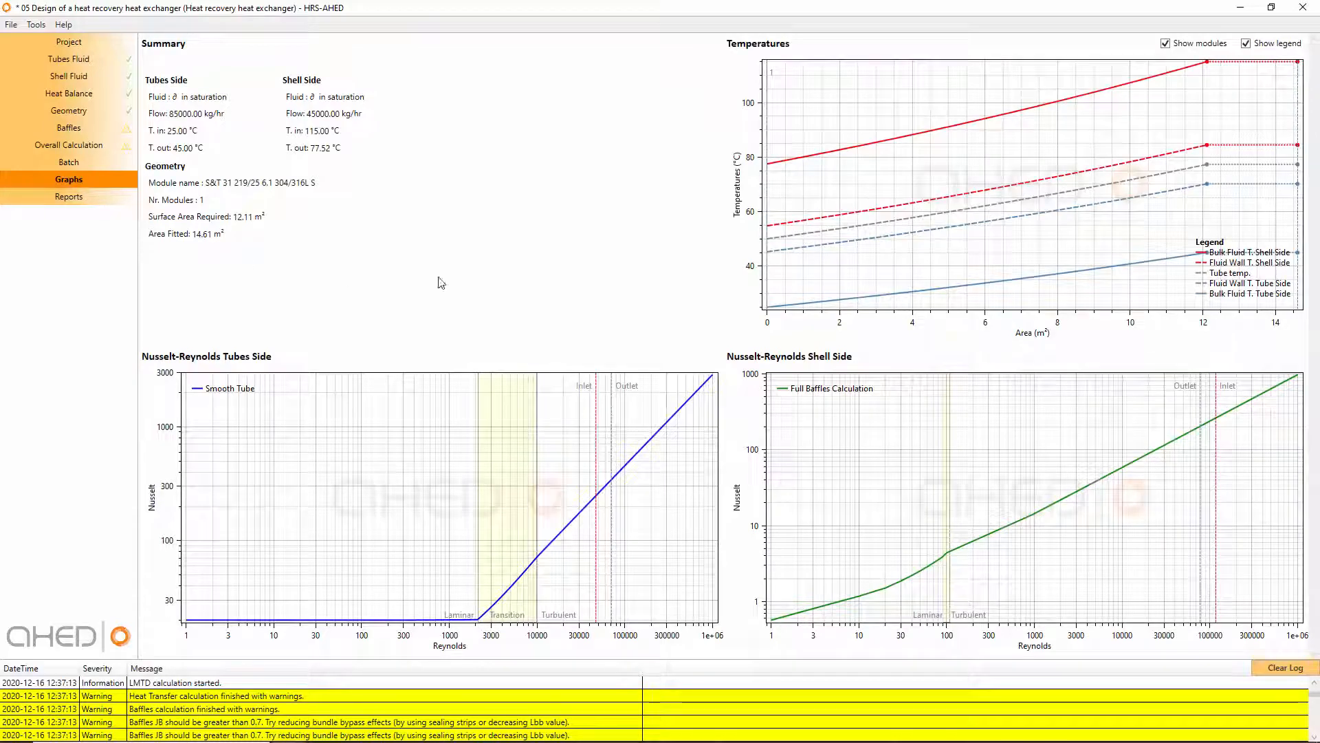
mouse_move(966, 105)
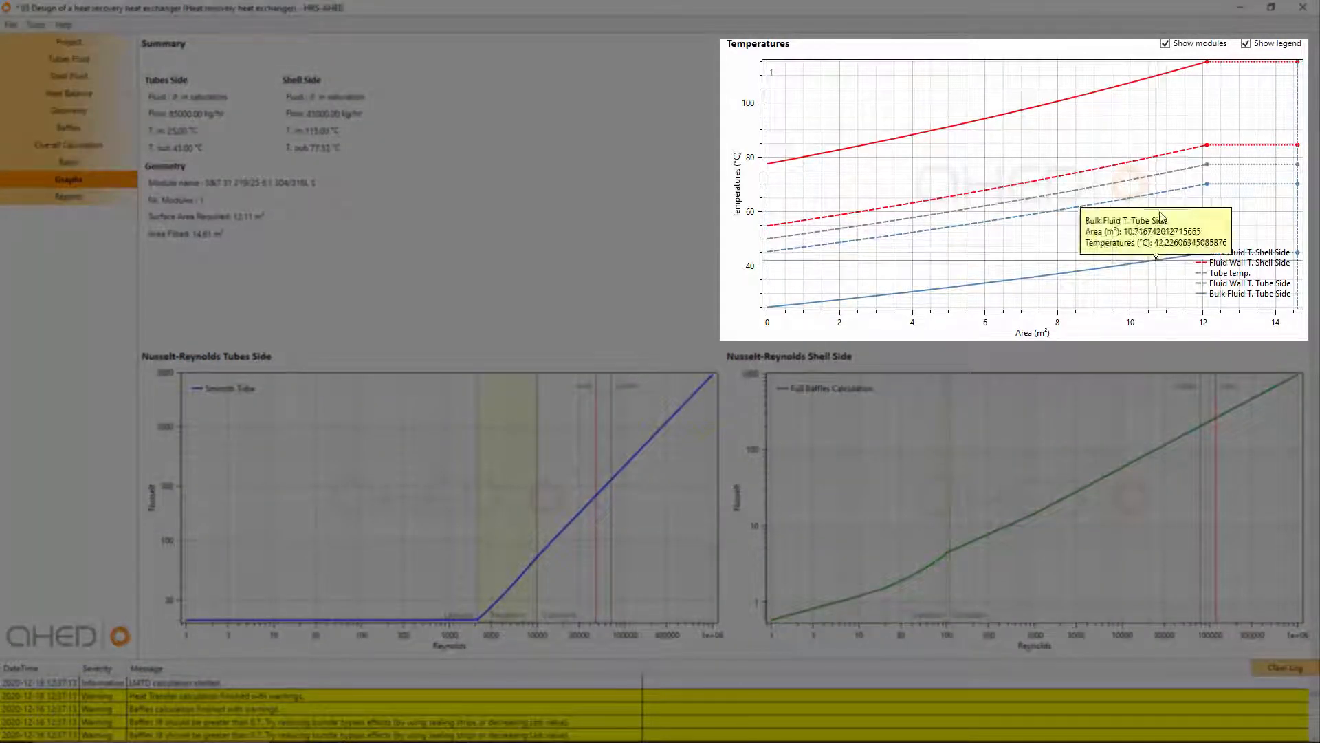
mouse_move(1112, 104)
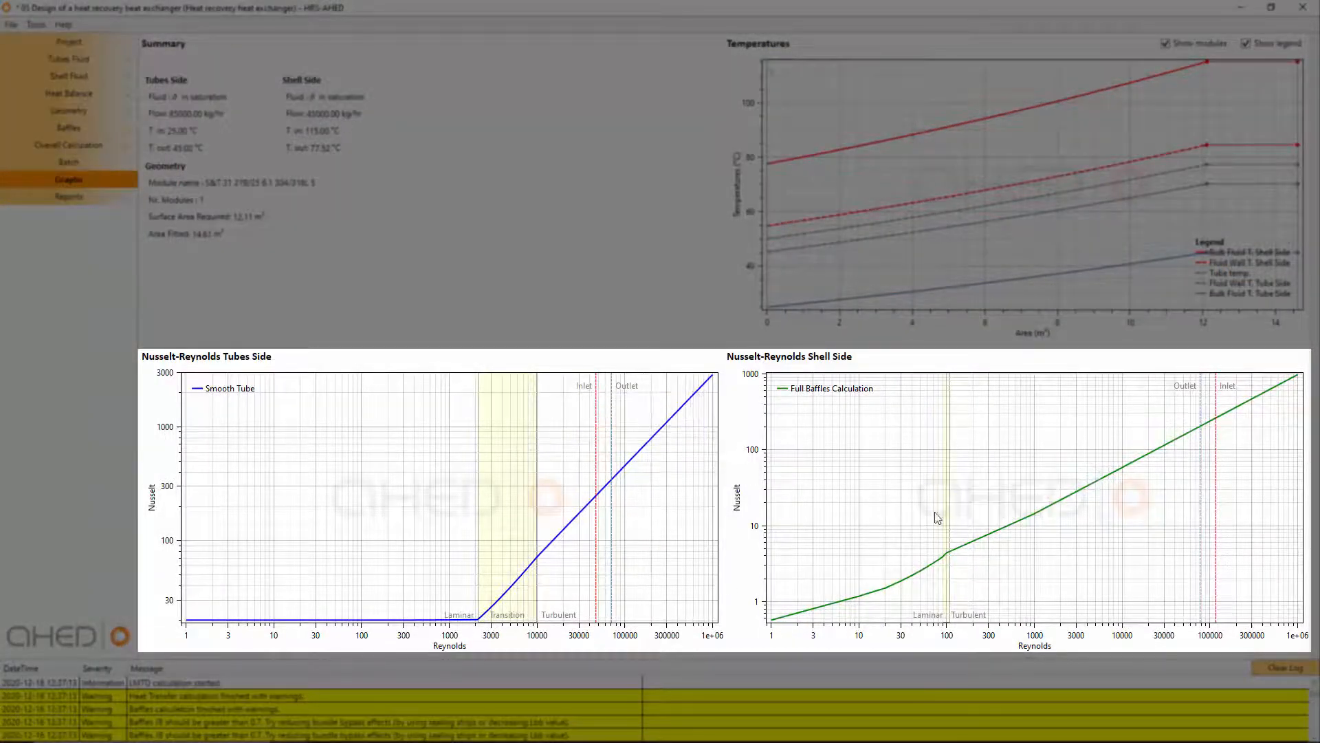
mouse_move(941, 555)
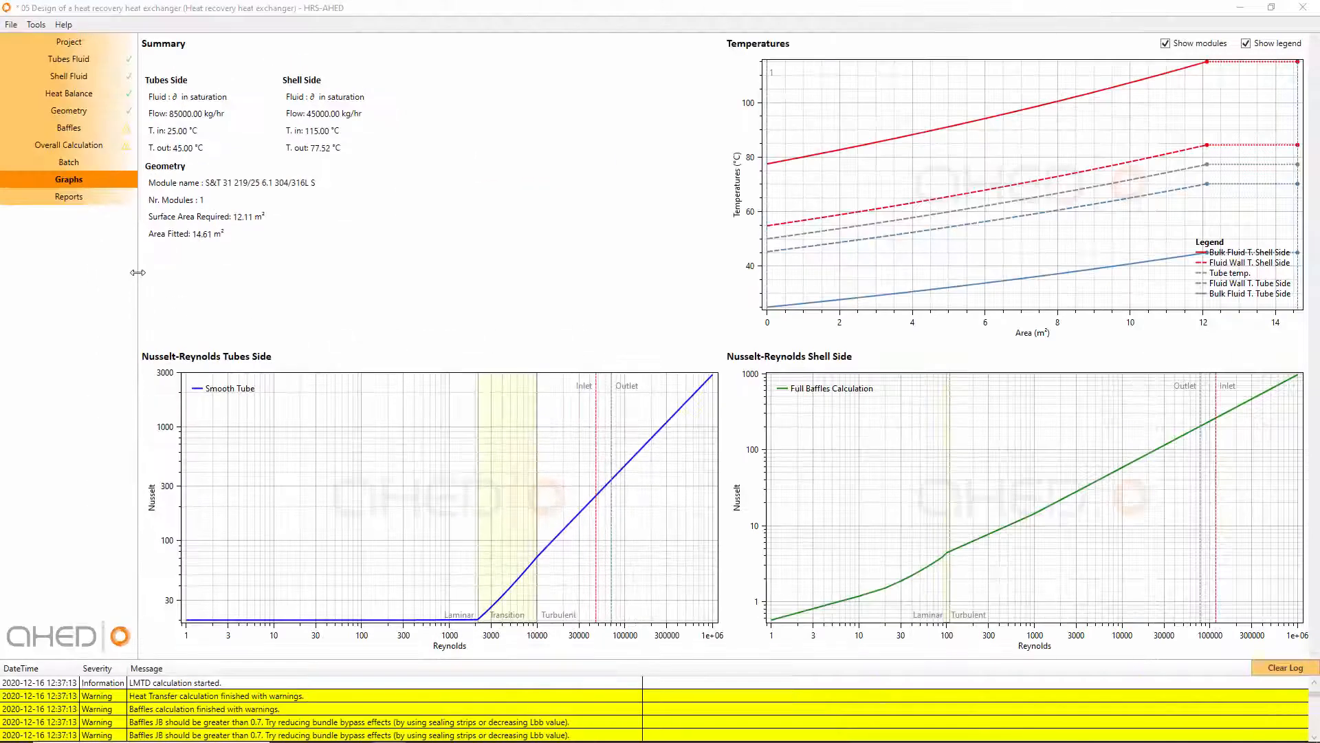
Step: Generate the Full Report of the heat exchanger design as a spreadsheet
click(77, 196)
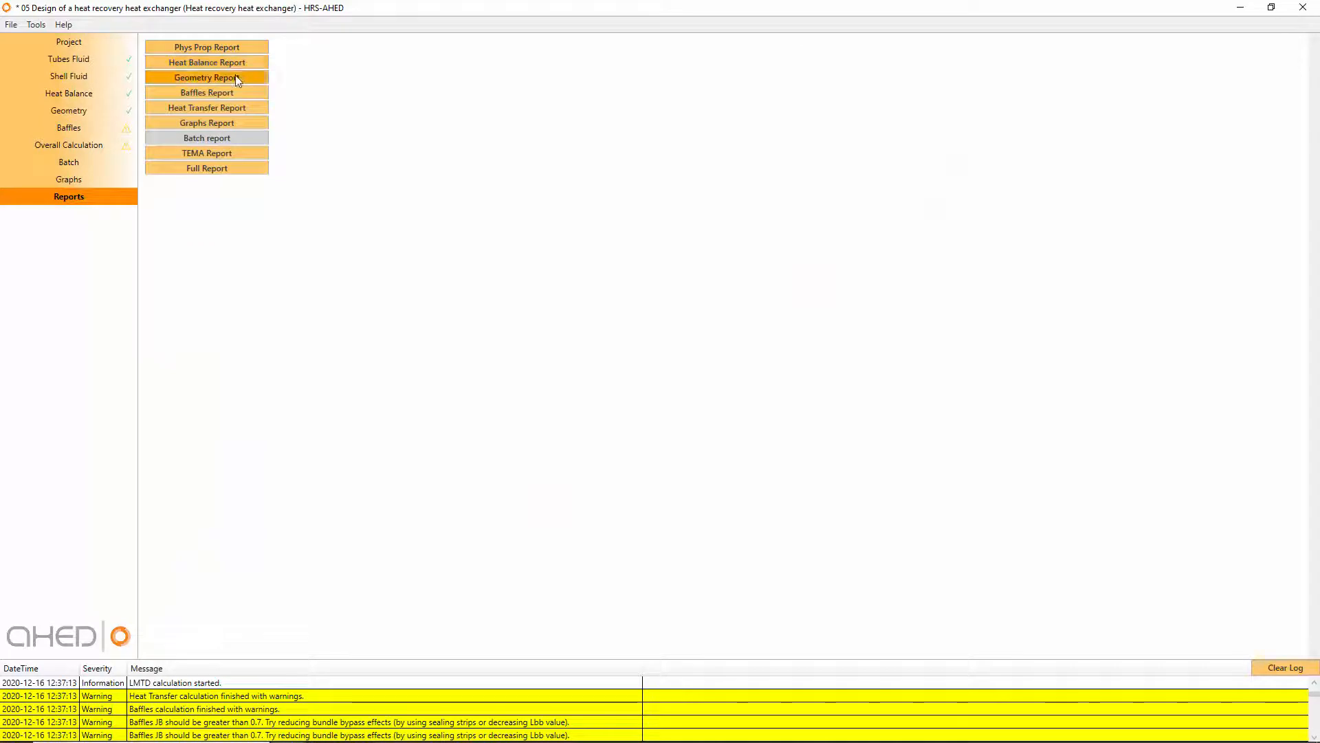
click(218, 171)
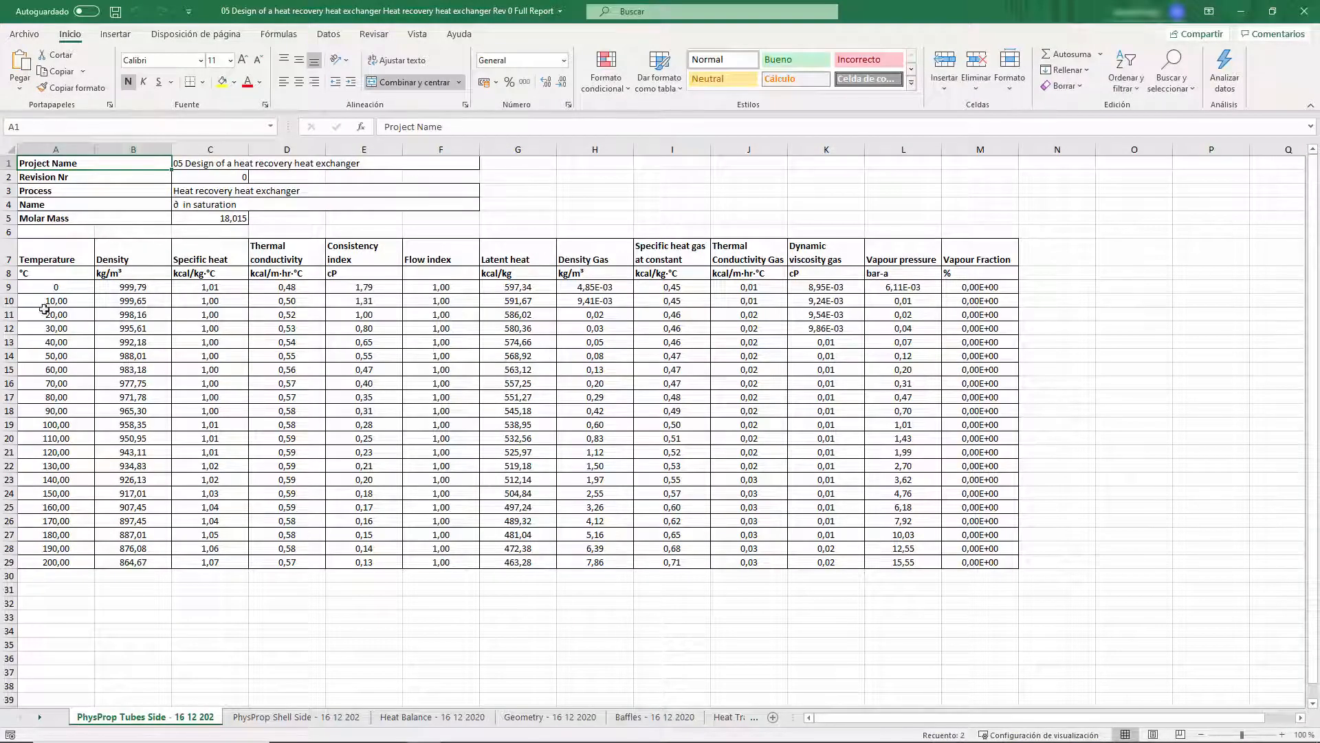
Step: In the Excel report, review the shell-side physical properties, heat balance, geometry, baffles, heat transfer, graphs and TEMA sheets
click(243, 722)
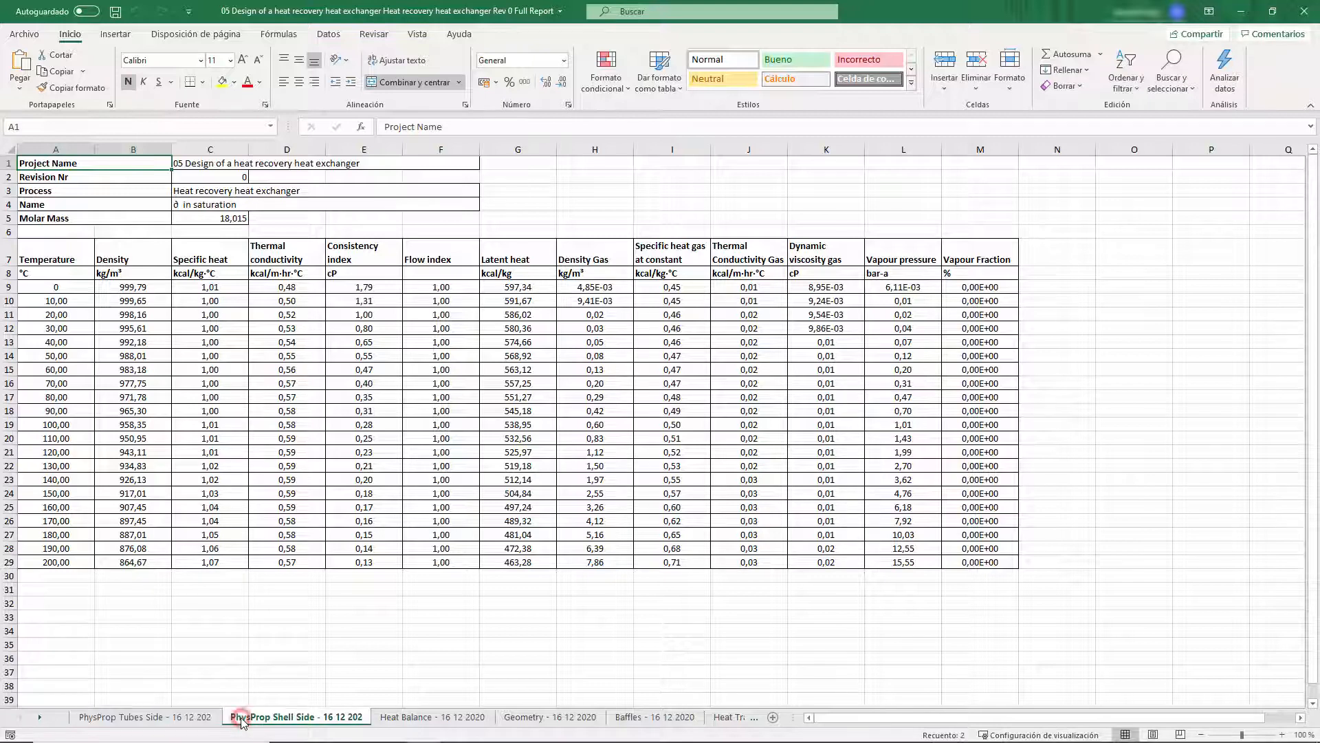
click(404, 718)
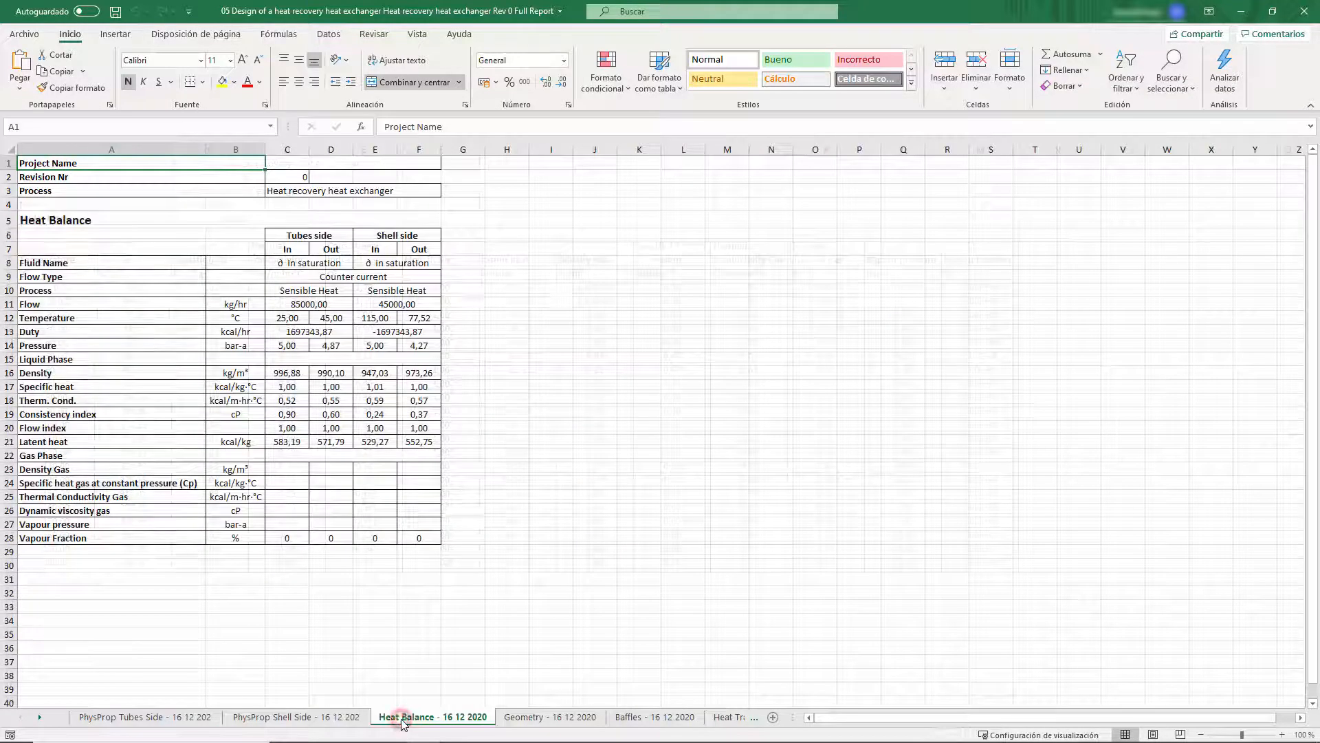
click(545, 719)
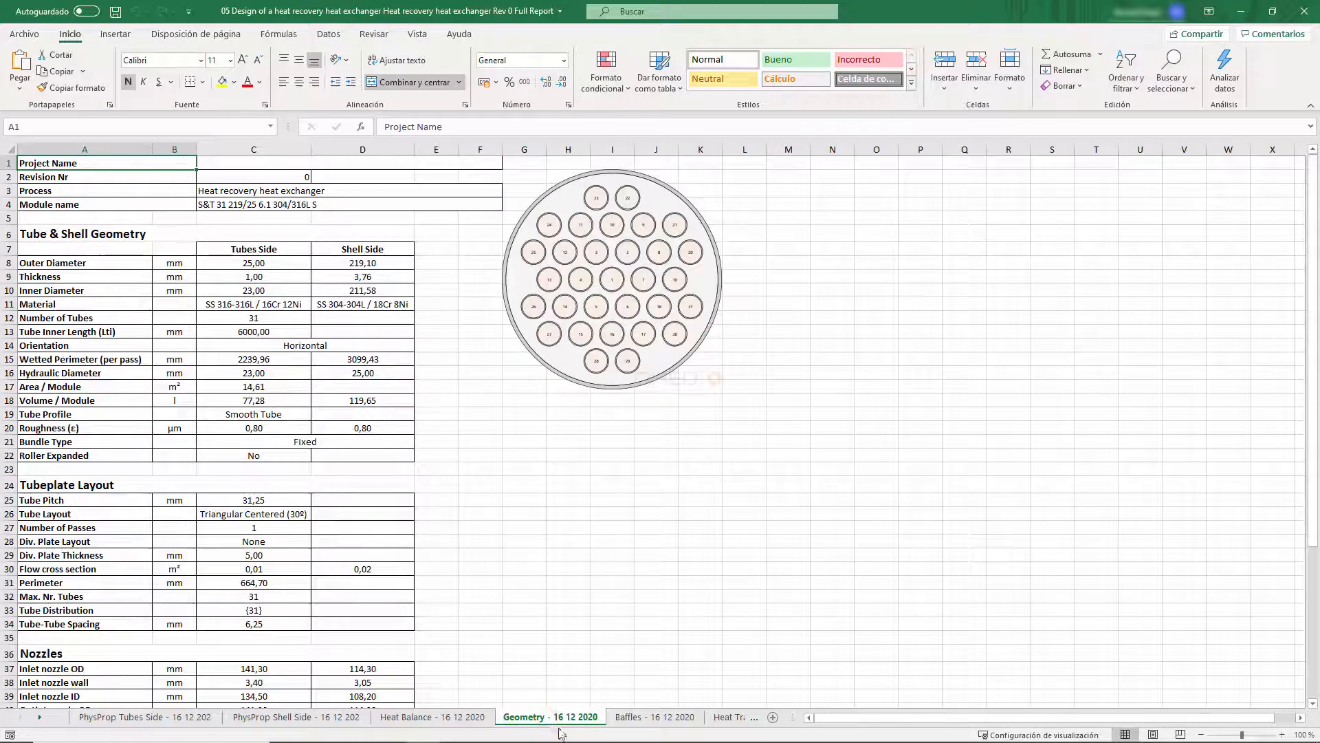
click(649, 719)
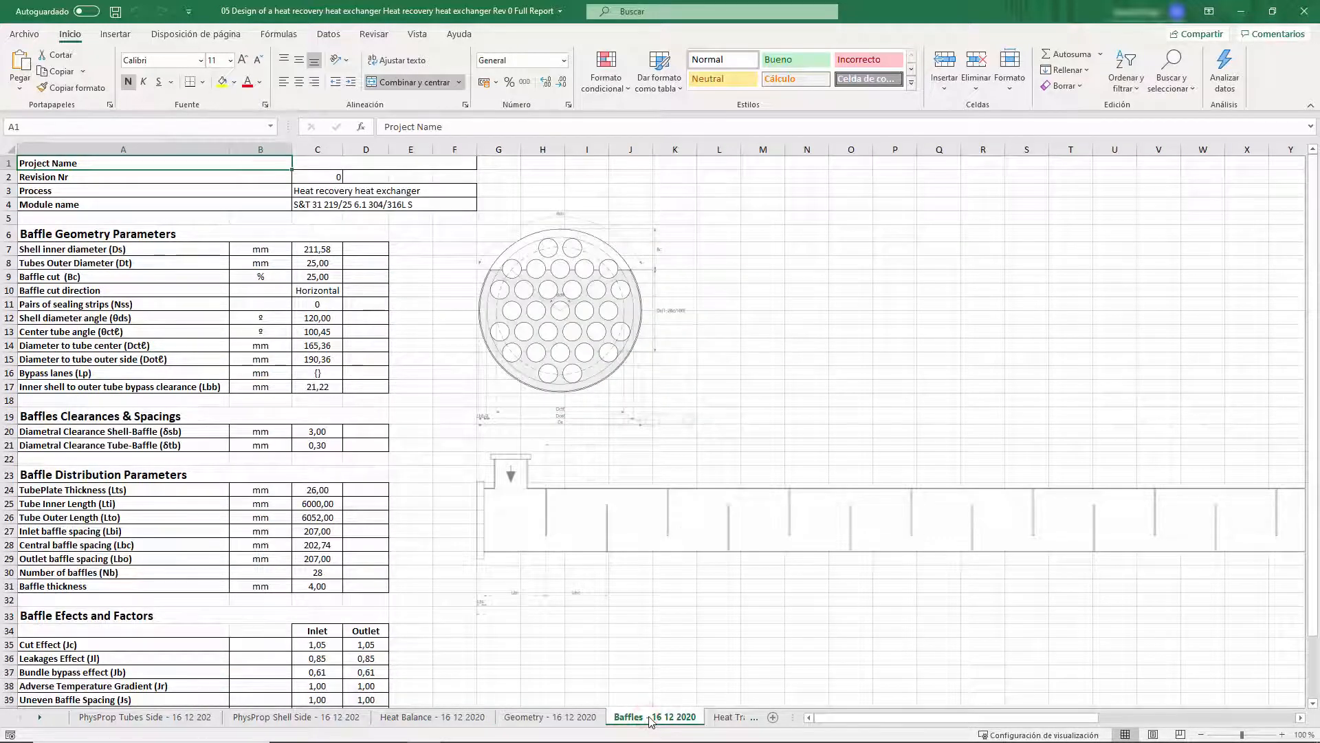
drag(797, 721, 1107, 723)
click(769, 719)
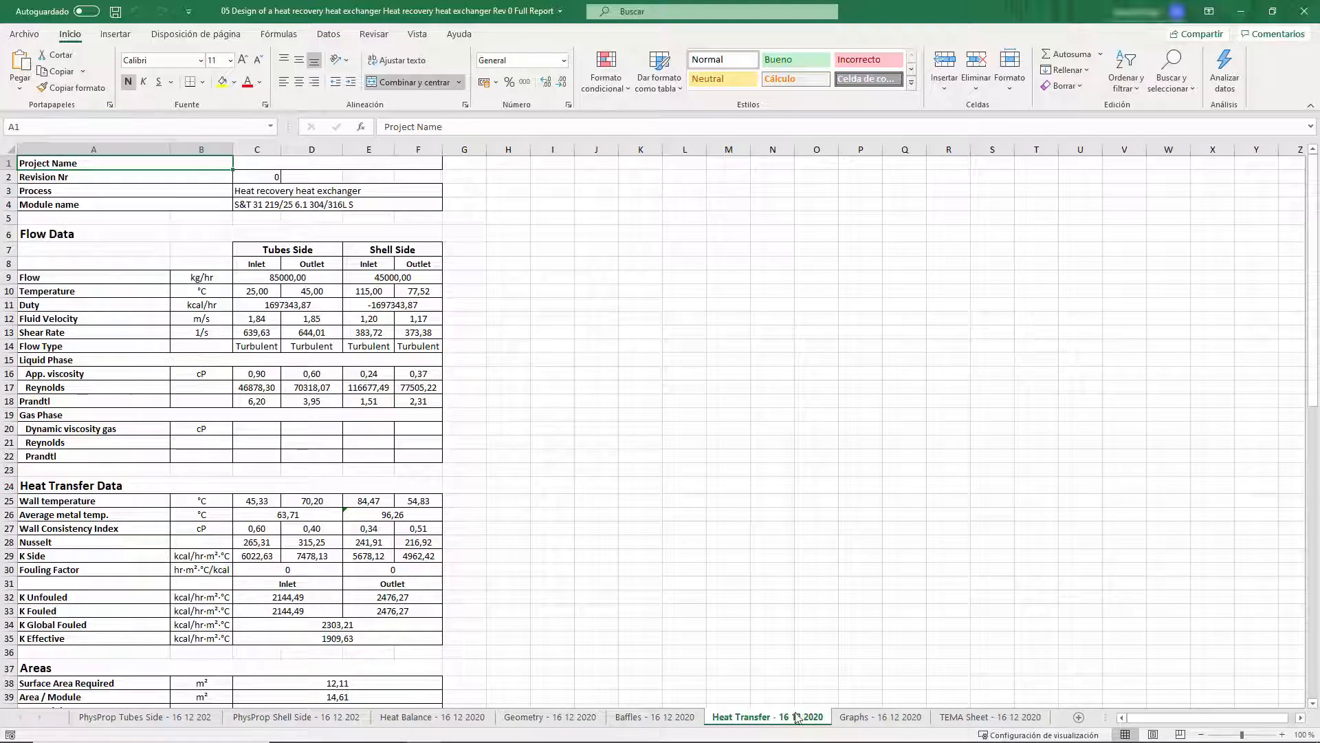
click(868, 719)
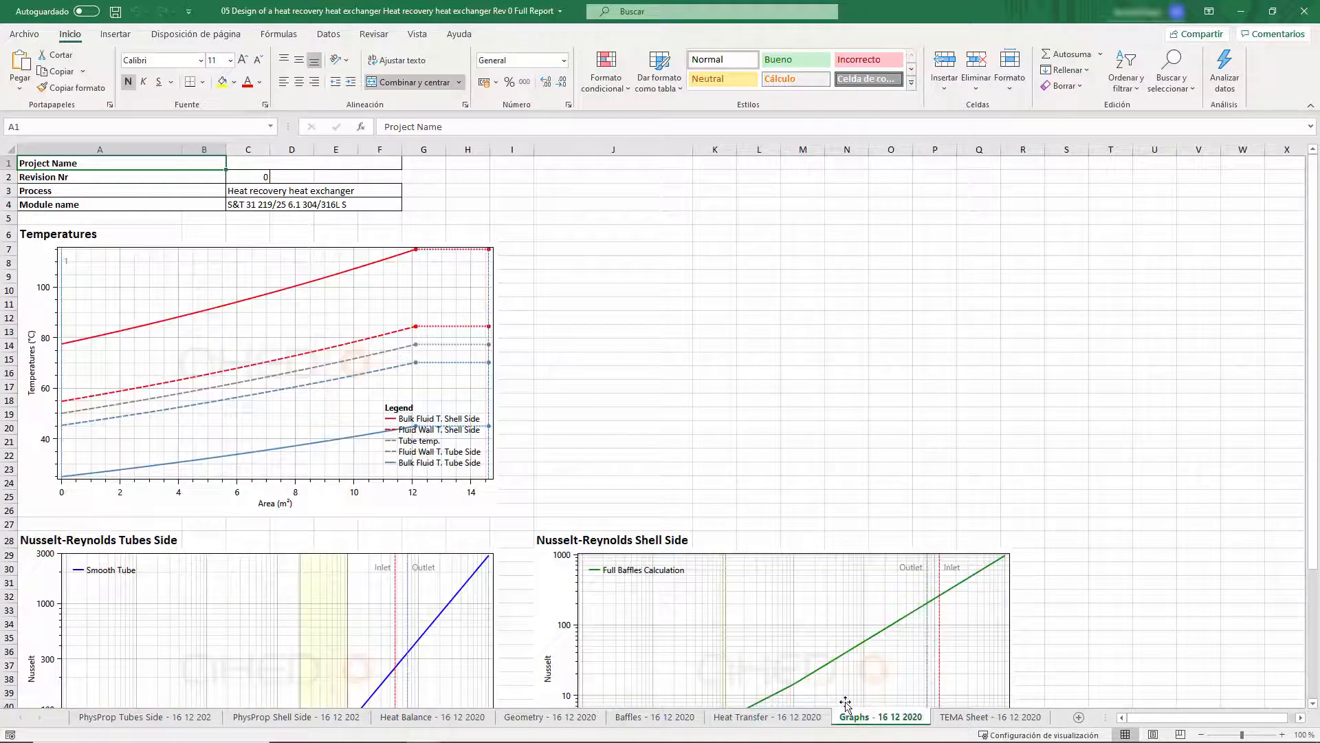
click(958, 719)
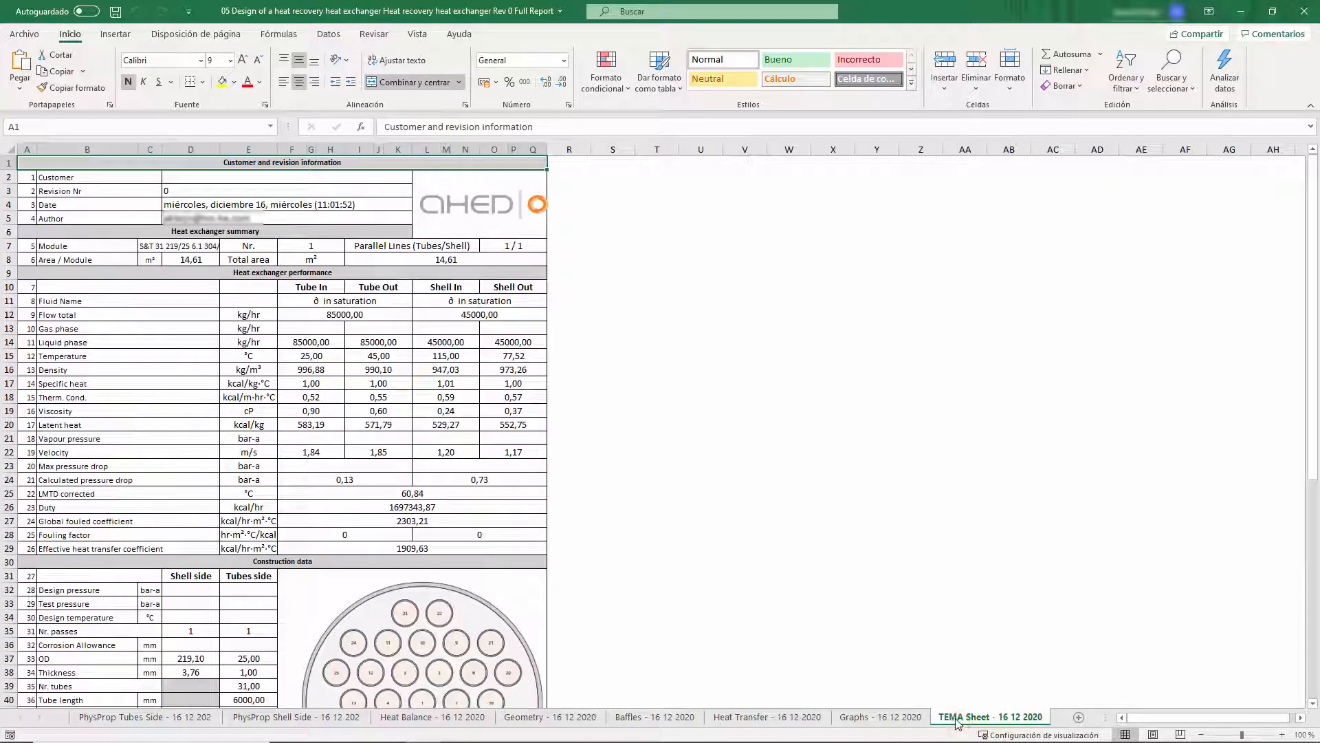